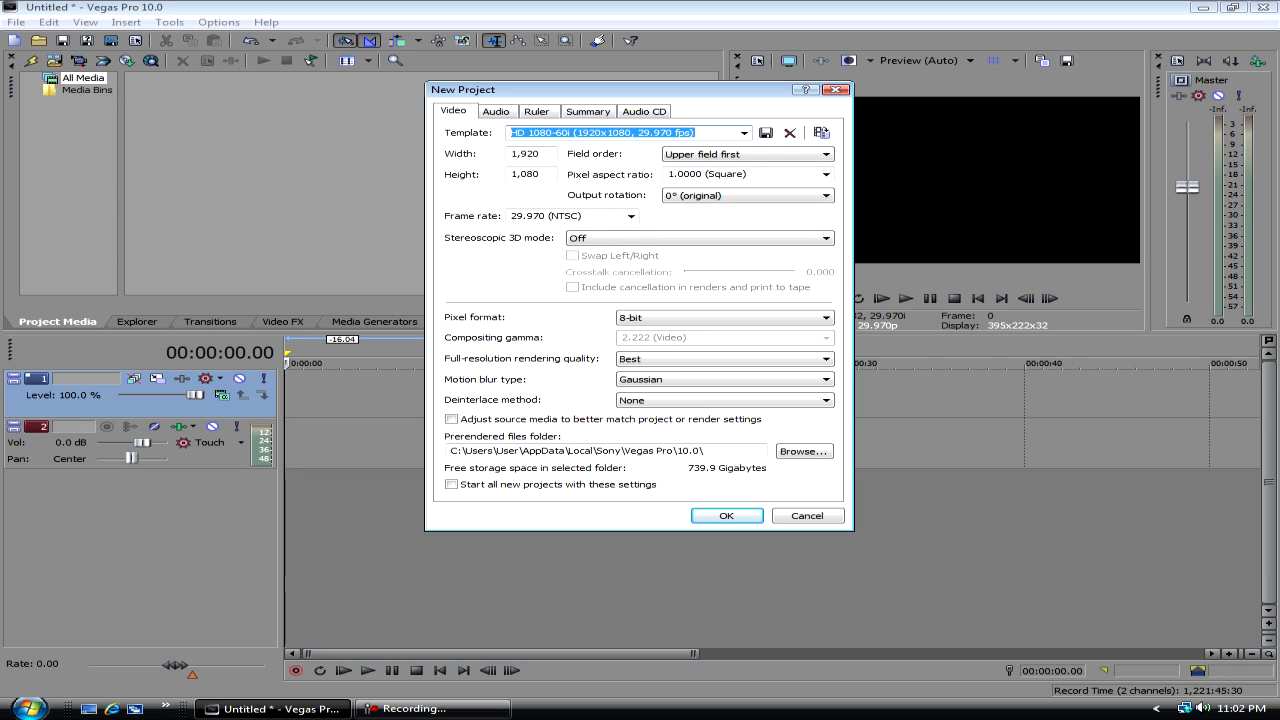
- Try the None (progressive scan) field order for the new project, and restore Upper field first
{"action": "left_click", "coordinate": [748, 154]}
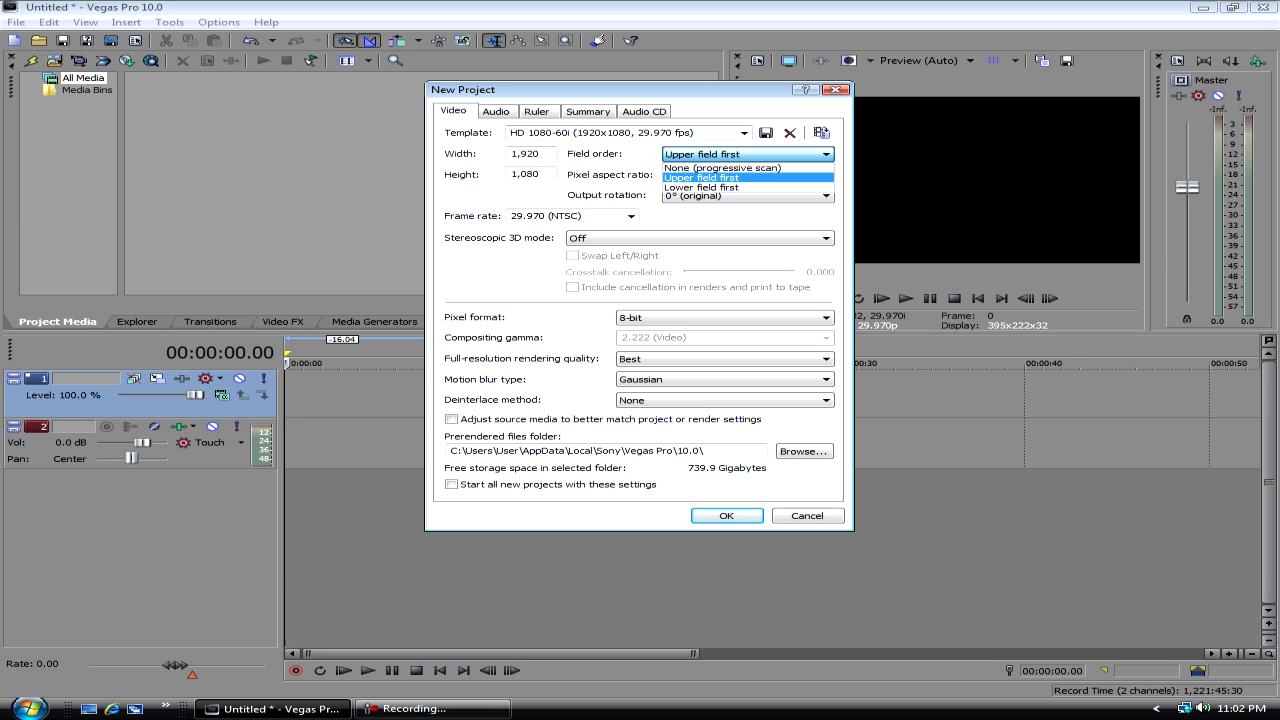
{"action": "left_click", "coordinate": [748, 154]}
{"action": "left_click", "coordinate": [748, 154]}
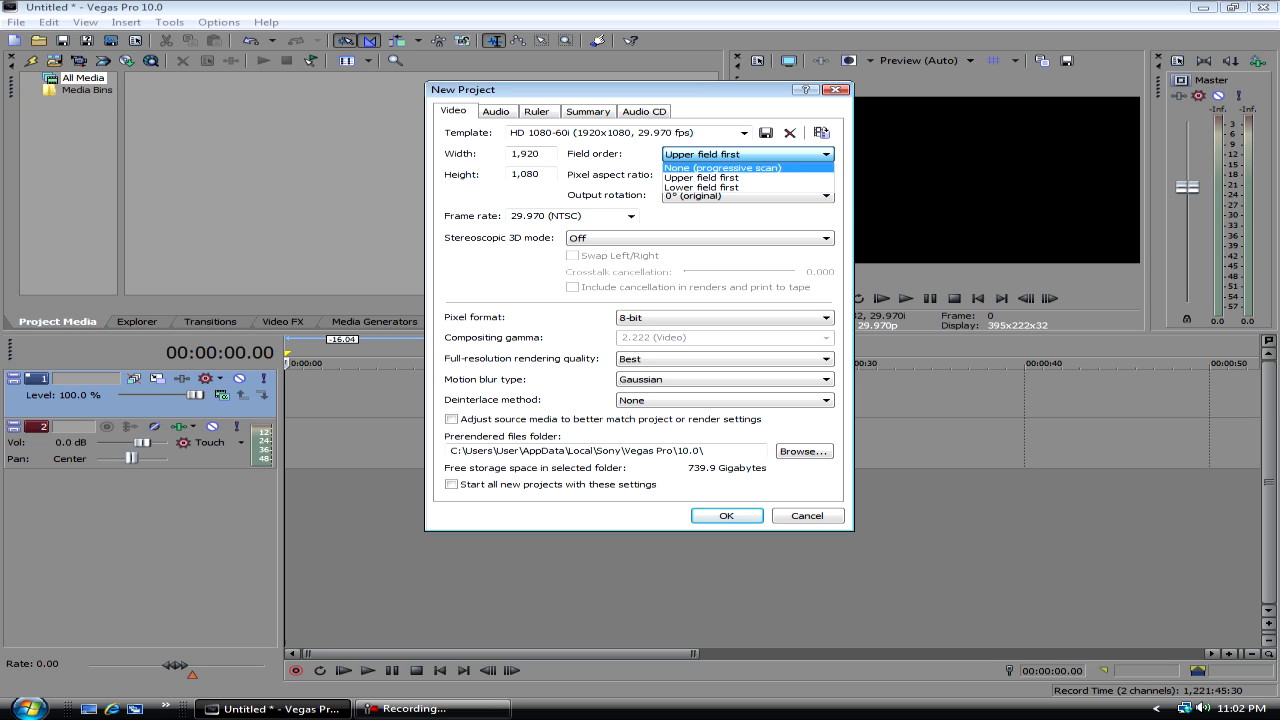
{"action": "left_click", "coordinate": [724, 168]}
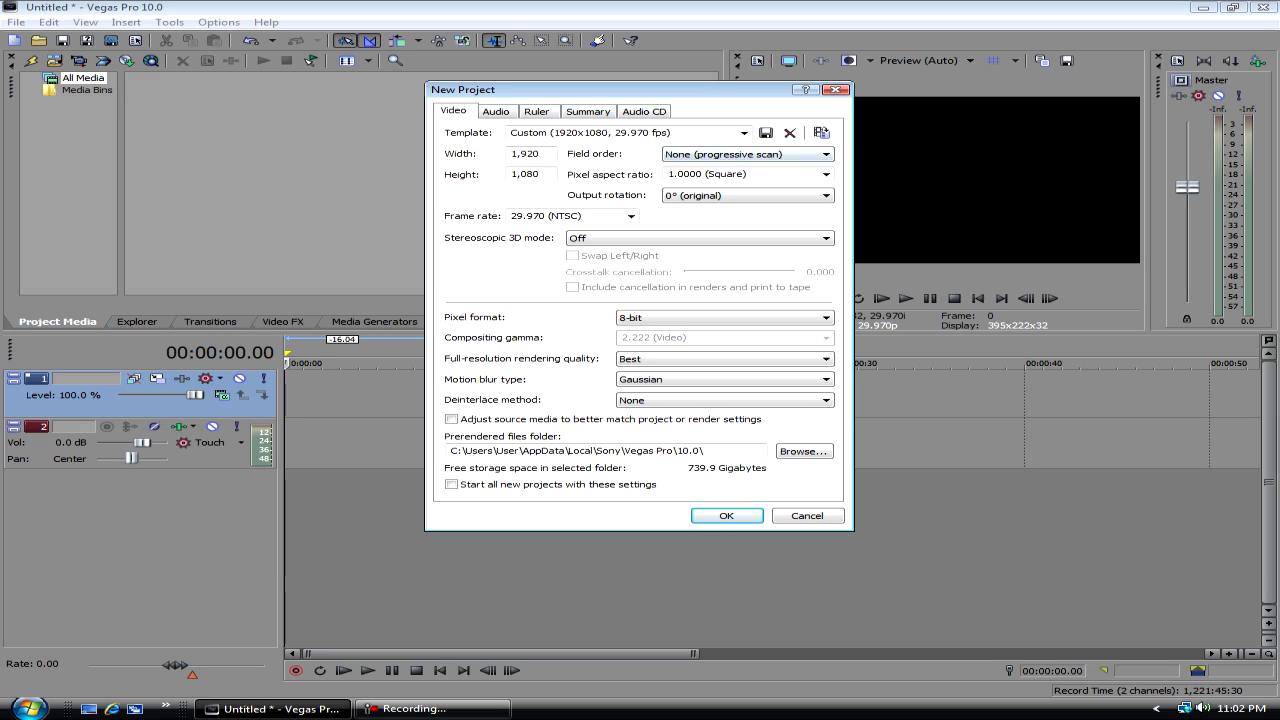
{"action": "left_click", "coordinate": [748, 154]}
{"action": "left_click", "coordinate": [700, 177]}
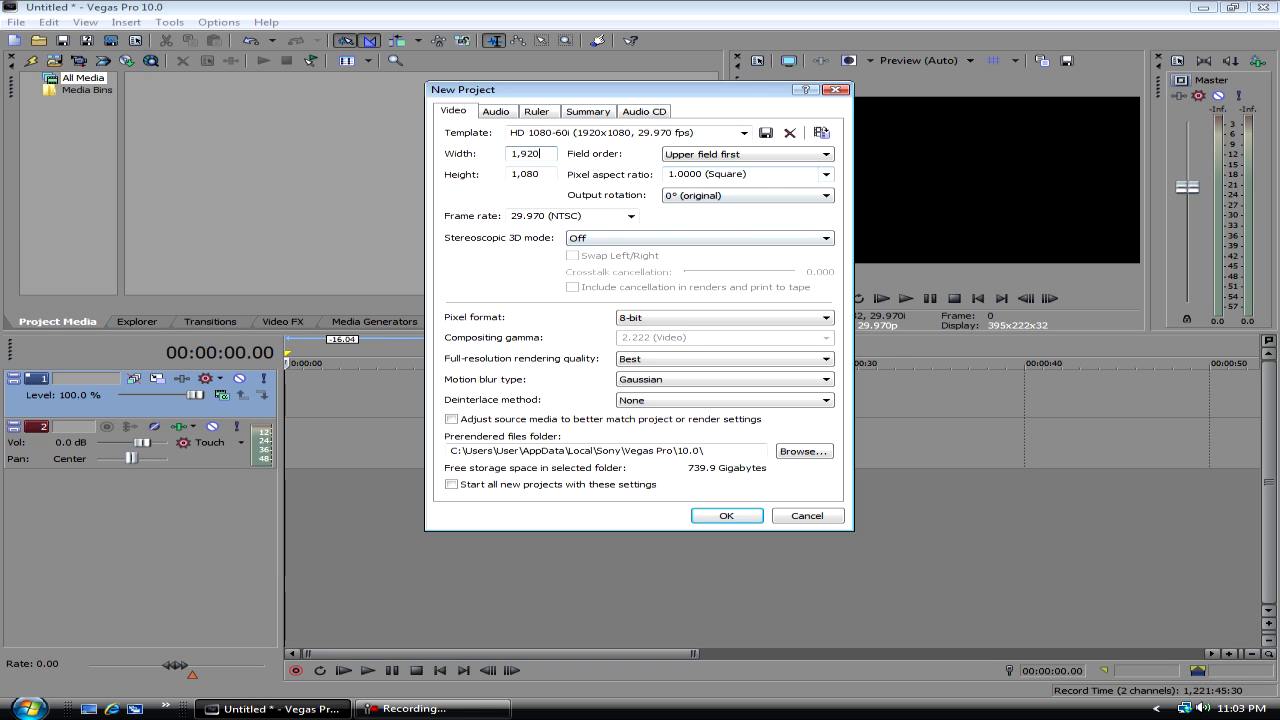
- Review the pixel aspect ratio options, keep 1.0000 (Square), and create the project with the HD 1080-60i template
{"action": "left_click", "coordinate": [825, 174]}
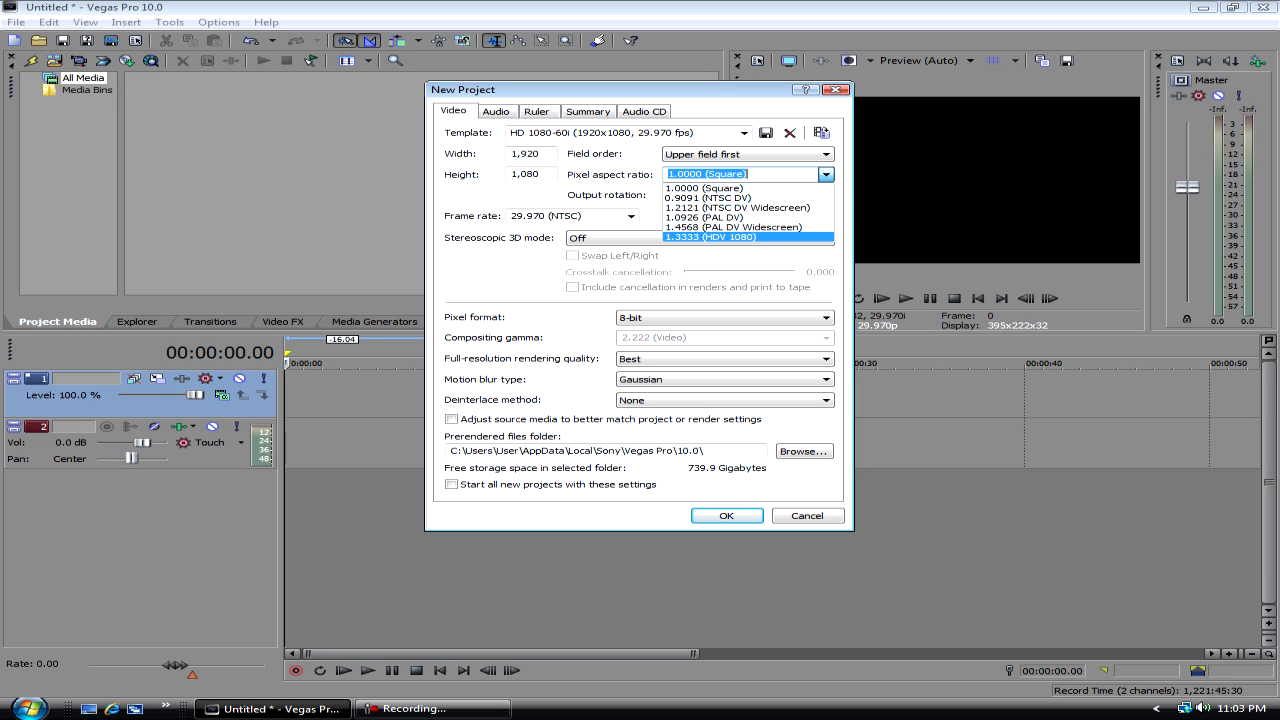
{"action": "left_click", "coordinate": [825, 174]}
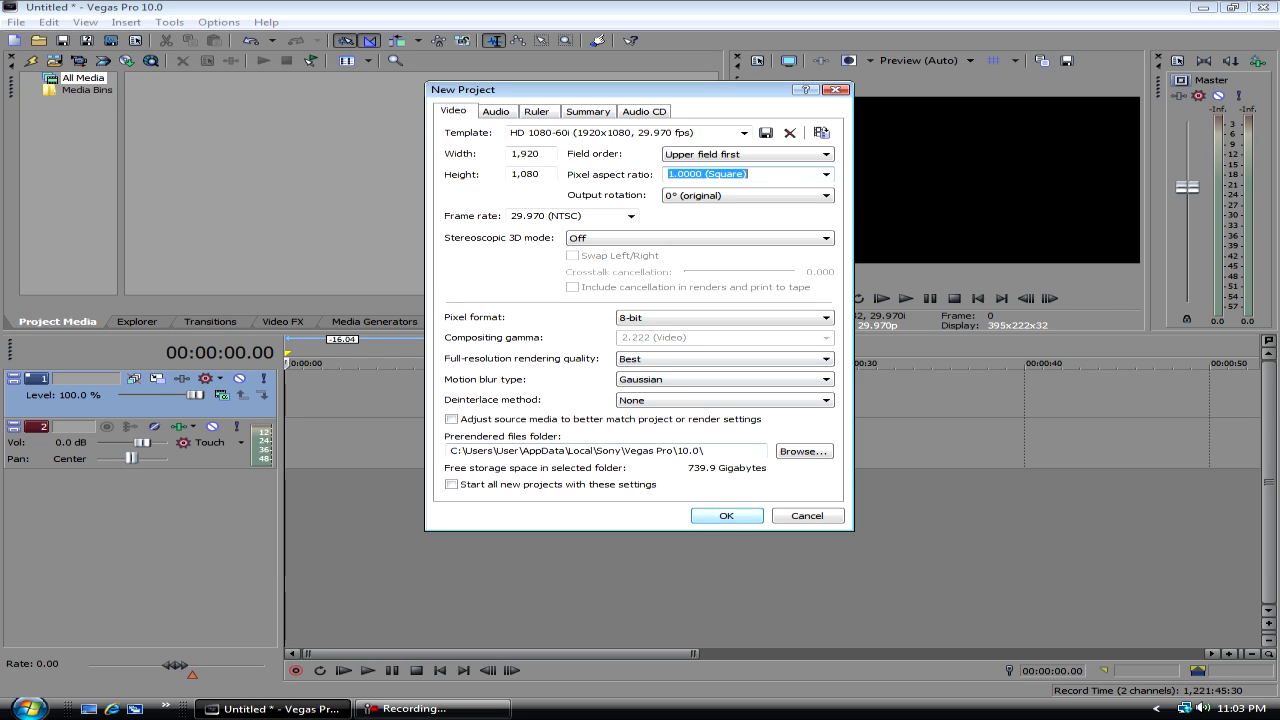
{"action": "left_click", "coordinate": [727, 516]}
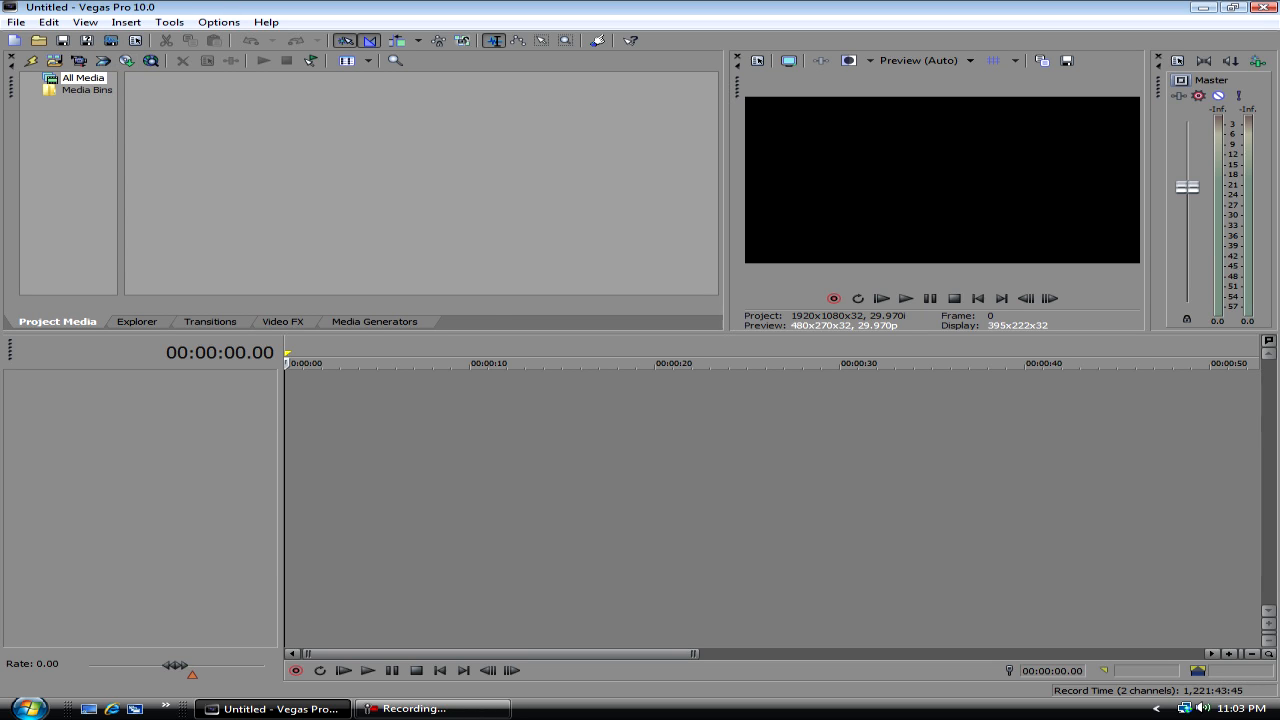
- Add a White Solid Color generated event at the start of the timeline with its default settings
{"action": "left_click", "coordinate": [375, 322]}
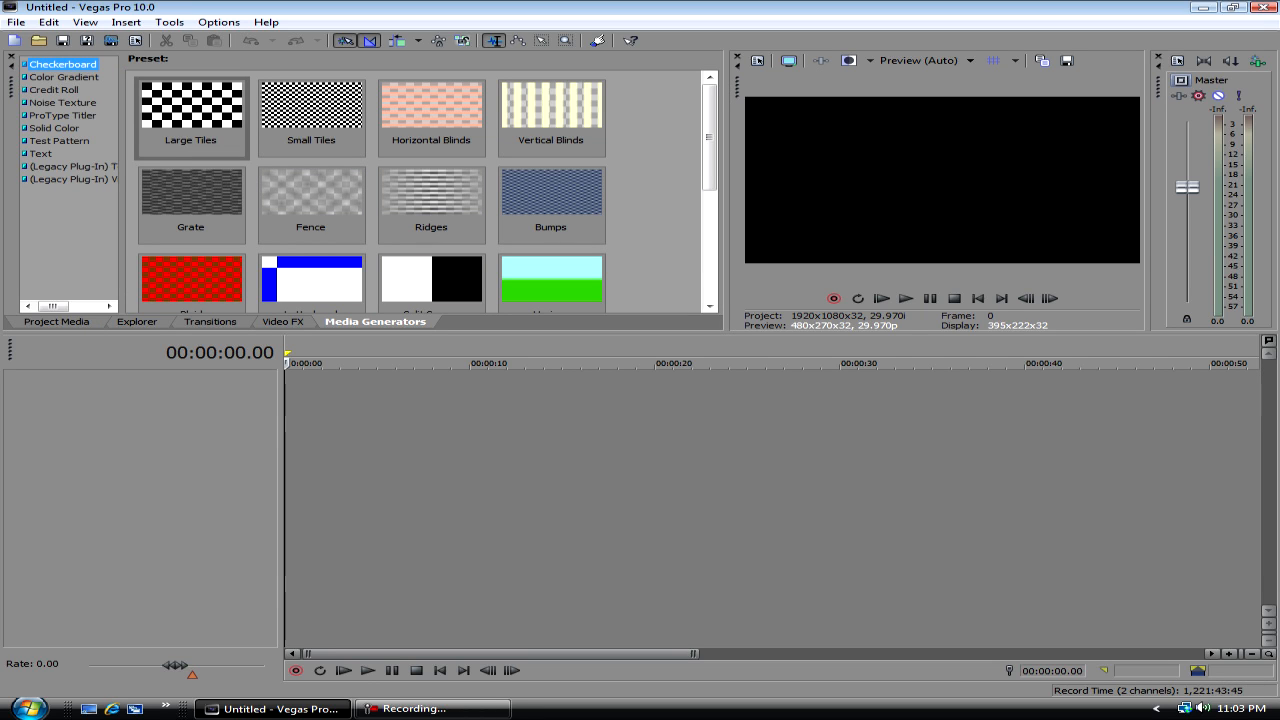
{"action": "left_click", "coordinate": [54, 128]}
{"action": "left_click_drag", "start_coordinate": [191, 110], "coordinate": [300, 390]}
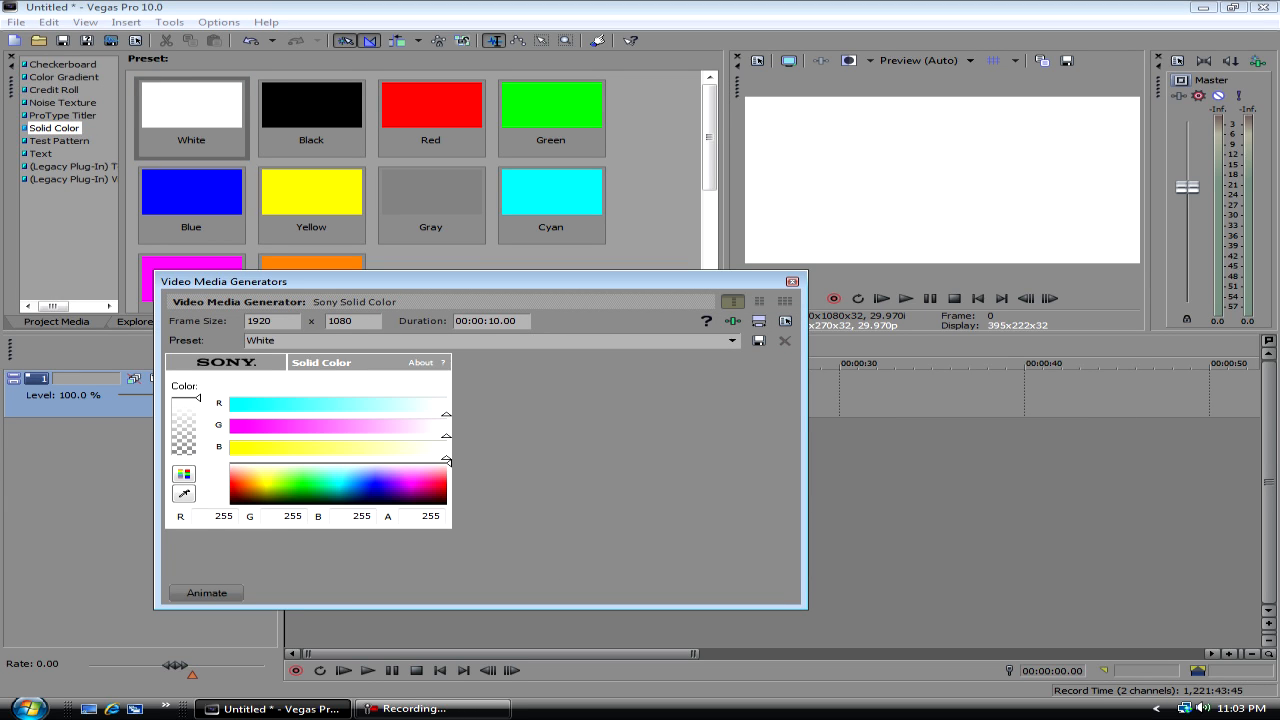
{"action": "left_click", "coordinate": [792, 282]}
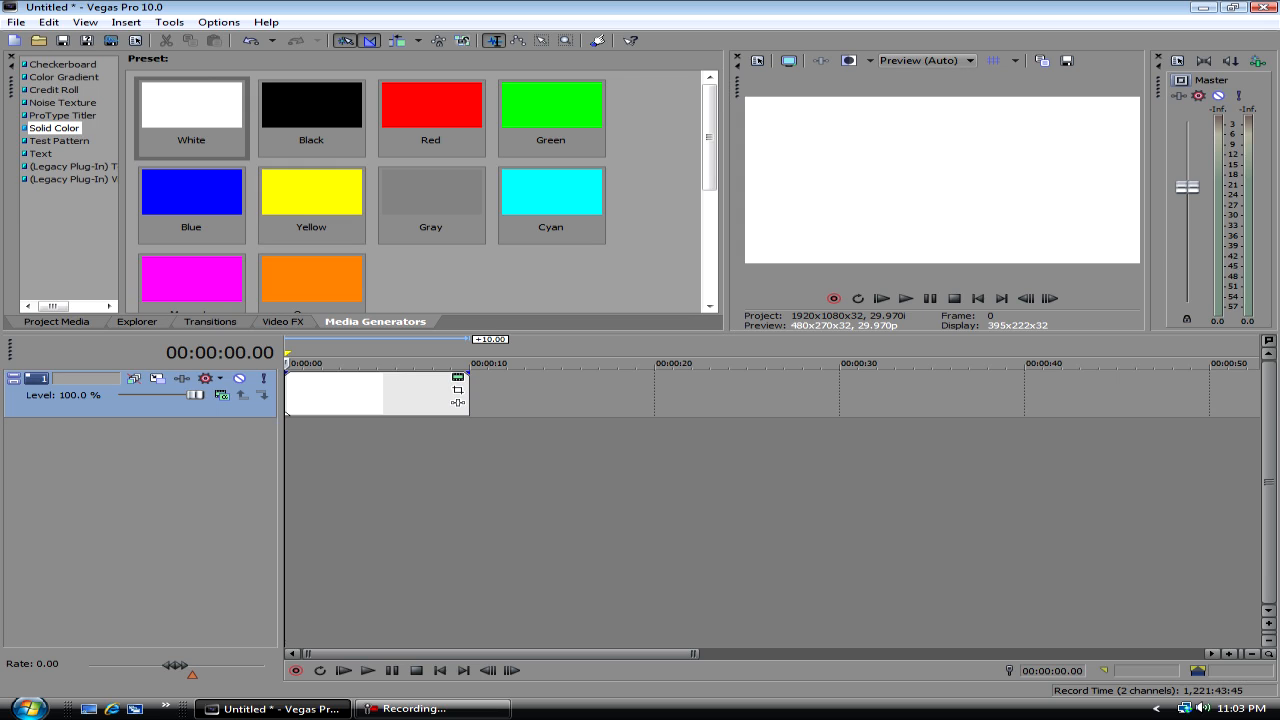
- Delete the white solid color event from the video track
{"action": "left_click", "coordinate": [354, 395]}
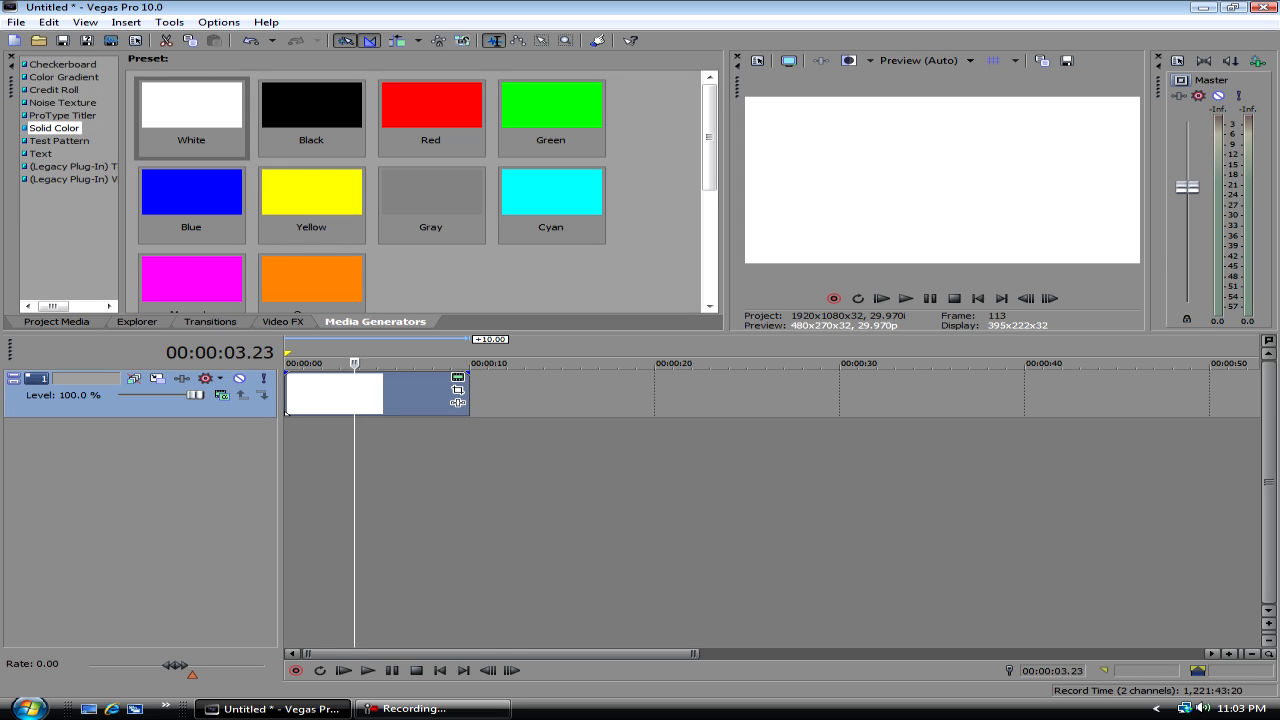
{"action": "right_click", "coordinate": [372, 392]}
{"action": "left_click", "coordinate": [420, 216]}
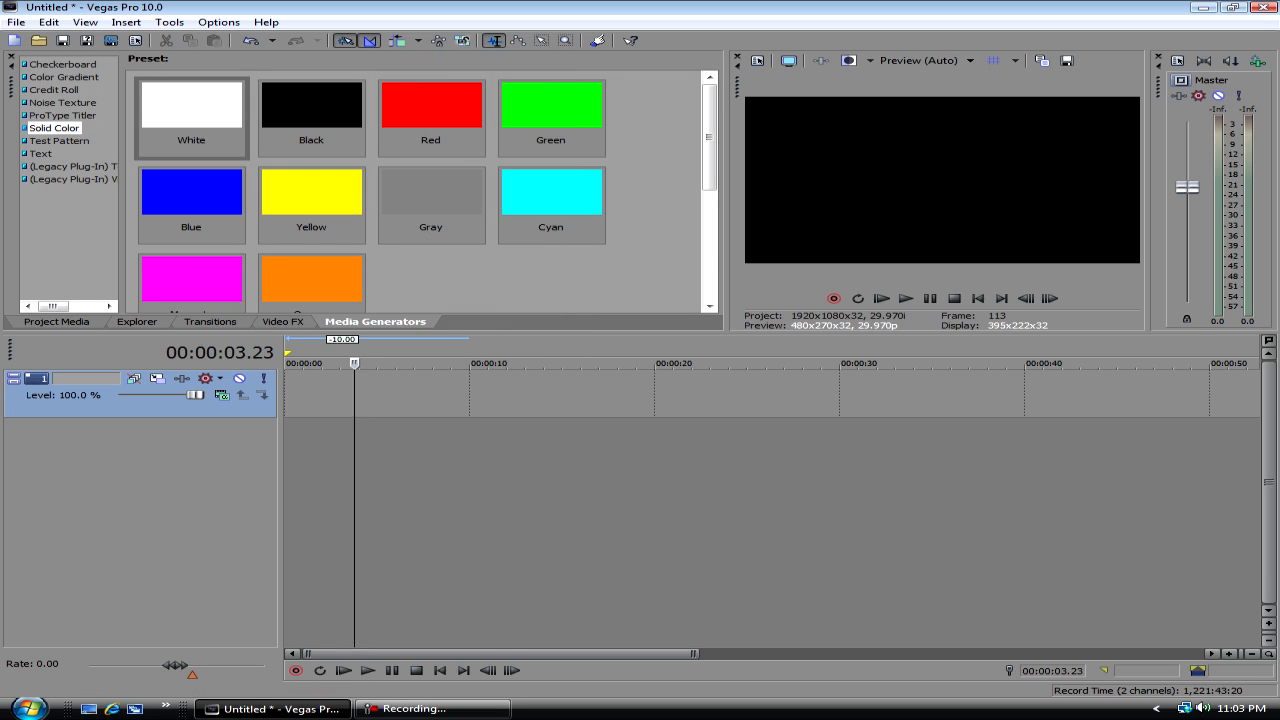
{"action": "left_click", "coordinate": [16, 22]}
{"action": "mouse_move", "coordinate": [45, 166]}
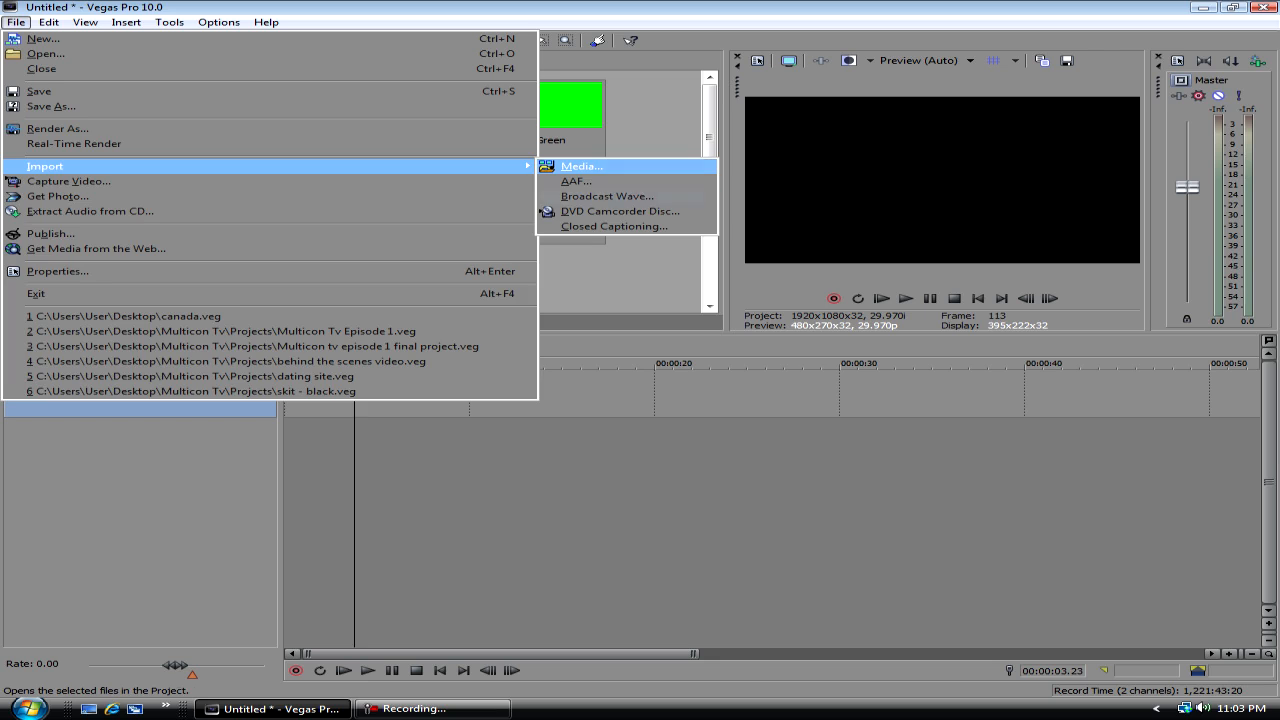
{"action": "left_click", "coordinate": [582, 167]}
{"action": "left_click", "coordinate": [137, 322]}
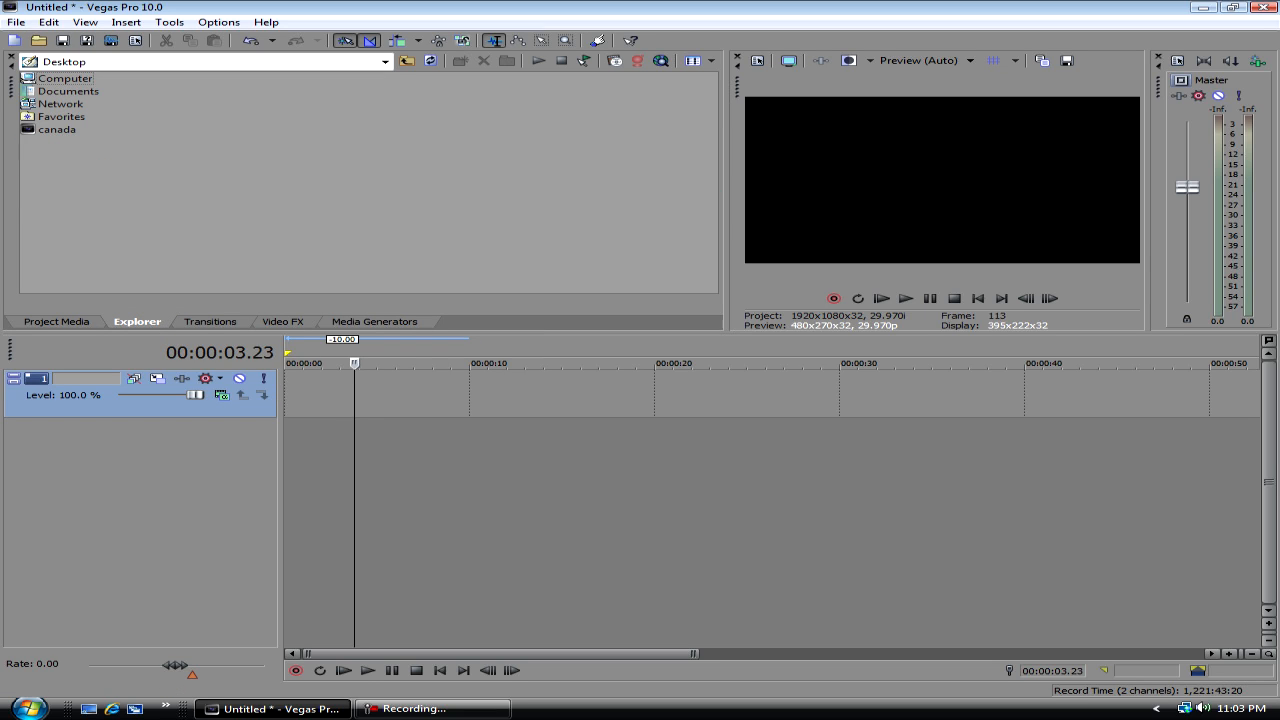
- Import the 00094 clip from the tutds folder and place it on the timeline starting at about 3 seconds
{"action": "left_click", "coordinate": [16, 22]}
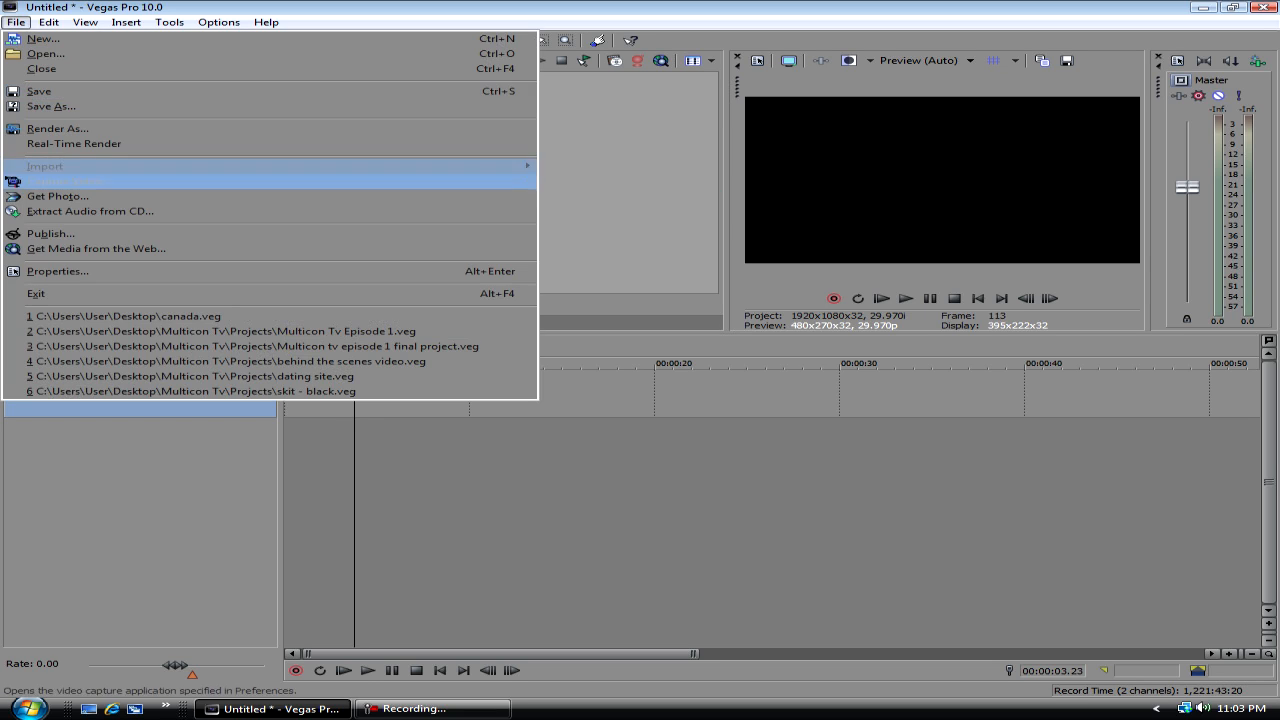
{"action": "mouse_move", "coordinate": [60, 167]}
{"action": "left_click", "coordinate": [582, 167]}
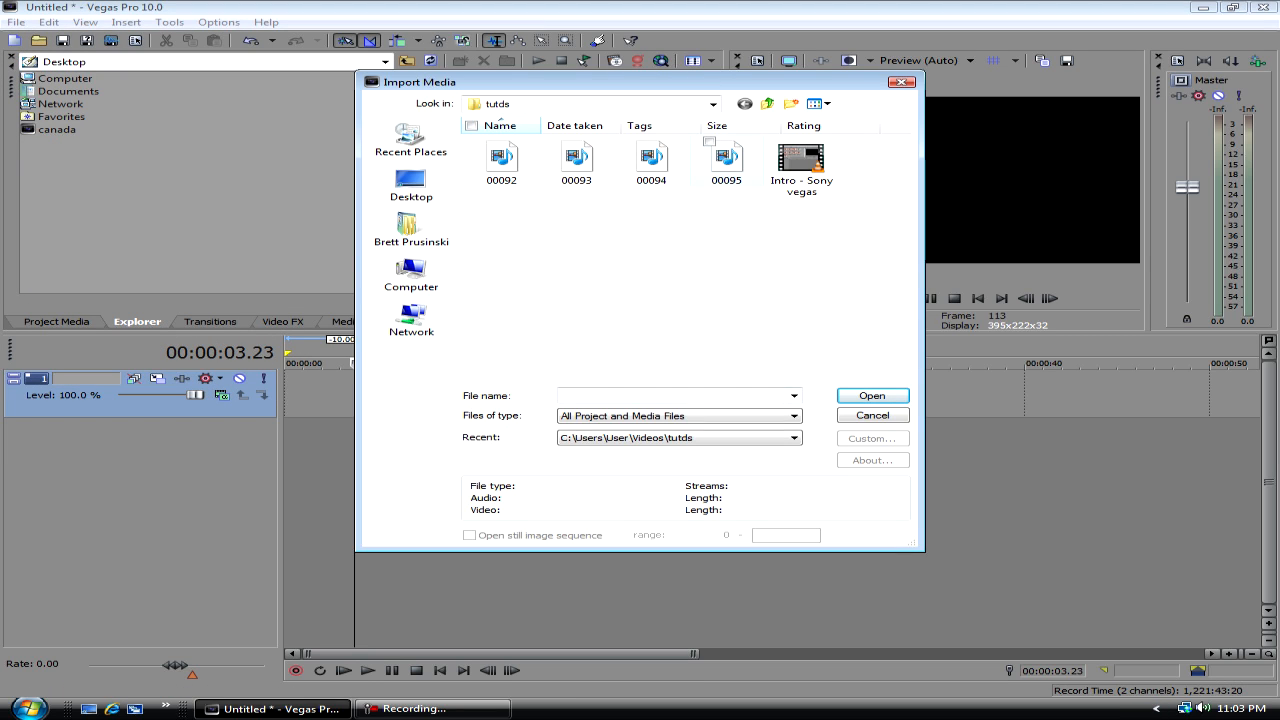
{"action": "left_click", "coordinate": [651, 158]}
{"action": "left_click", "coordinate": [872, 395]}
{"action": "left_click_drag", "start_coordinate": [178, 104], "coordinate": [458, 400]}
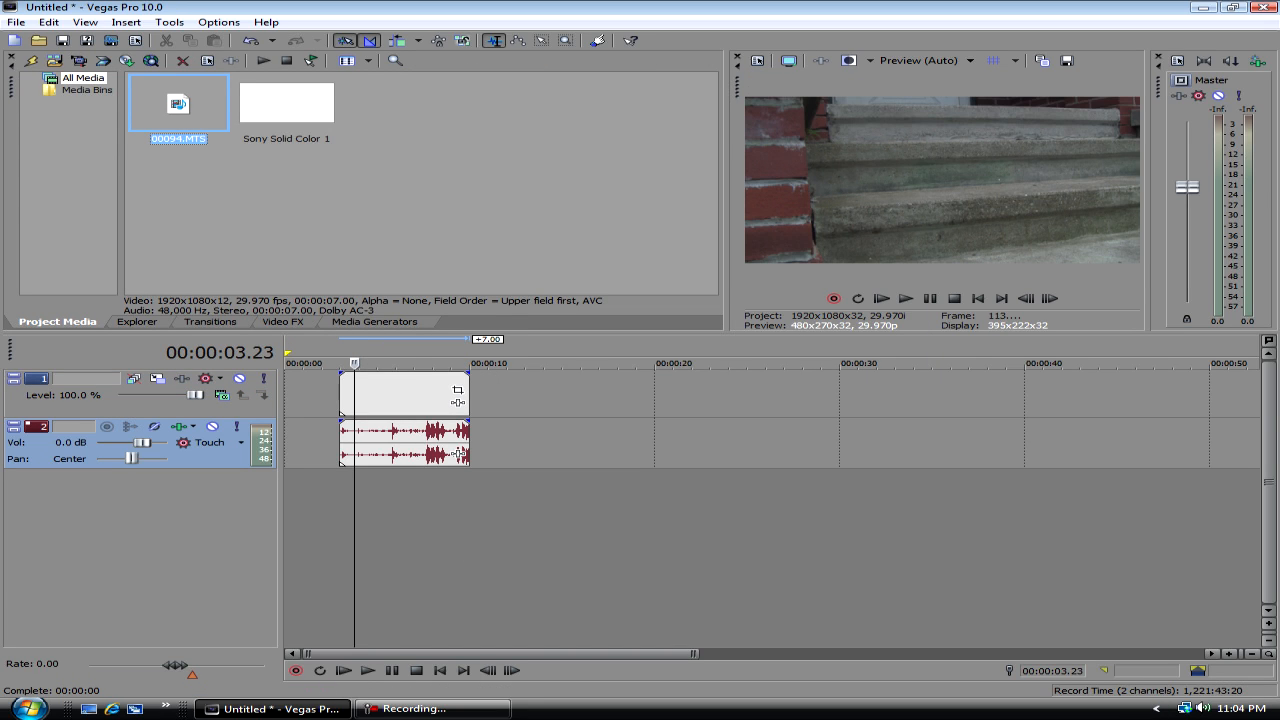
- Show a later frame of the 00094 clip and set the preview quality to Best (Full)
{"action": "left_click", "coordinate": [458, 400]}
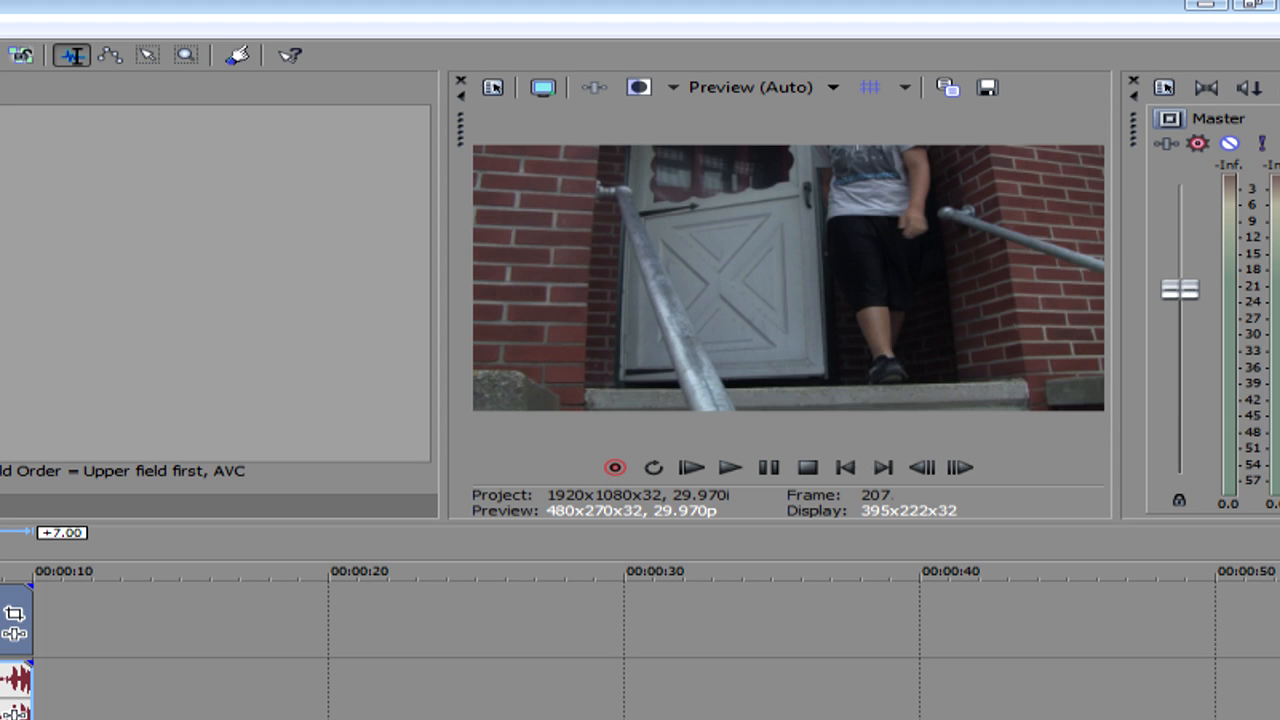
{"action": "left_click", "coordinate": [0, 640]}
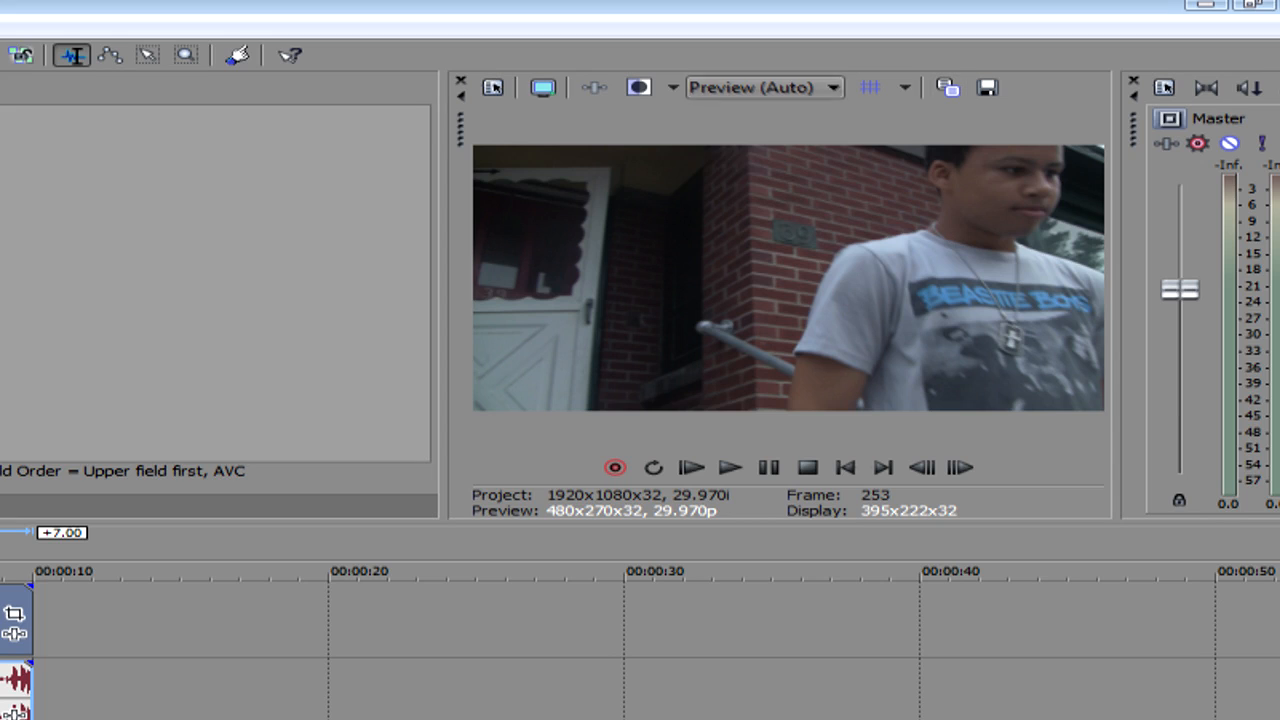
{"action": "left_click", "coordinate": [765, 87]}
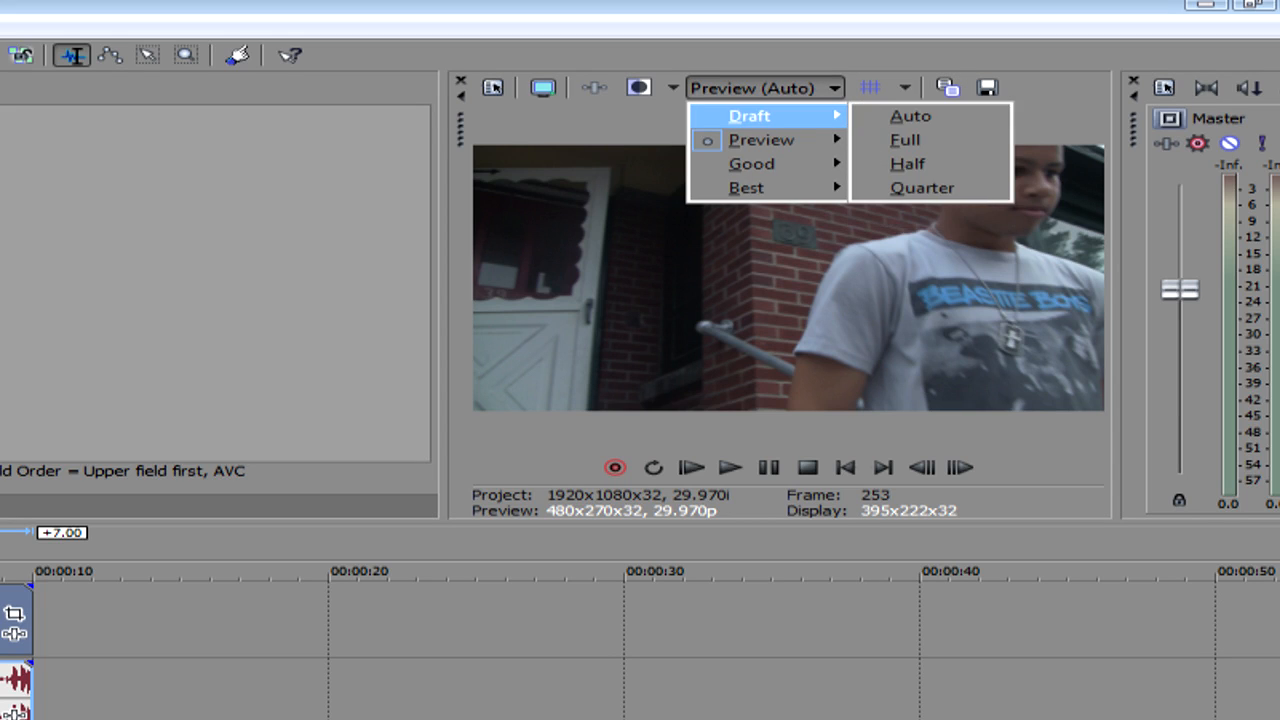
{"action": "mouse_move", "coordinate": [765, 188]}
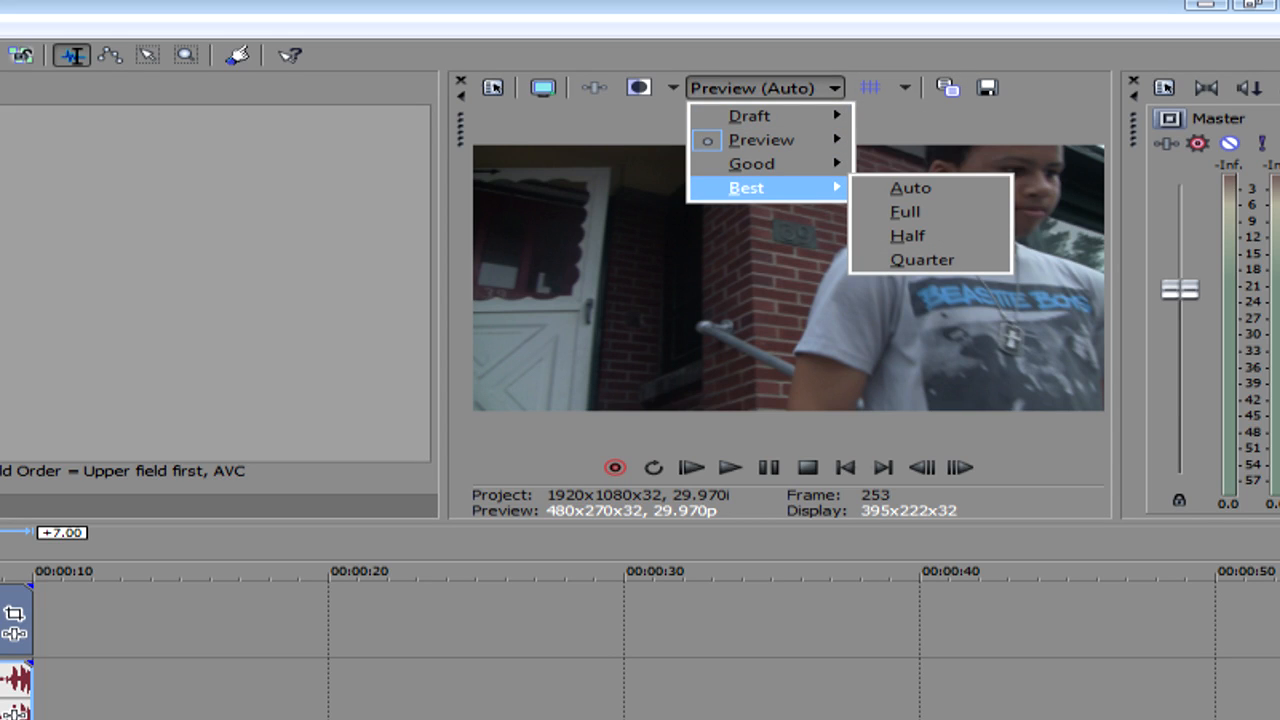
{"action": "left_click", "coordinate": [905, 211]}
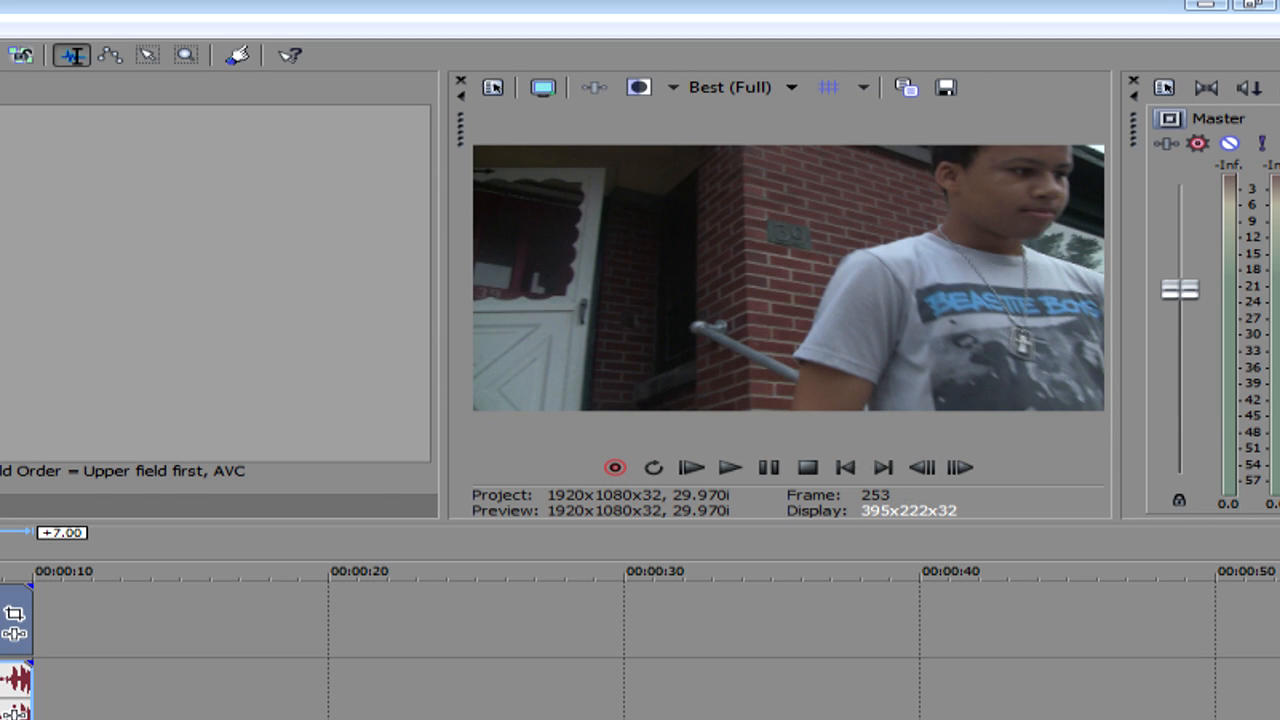
- Set the video preview quality back to Preview (Auto)
{"action": "left_click", "coordinate": [791, 87]}
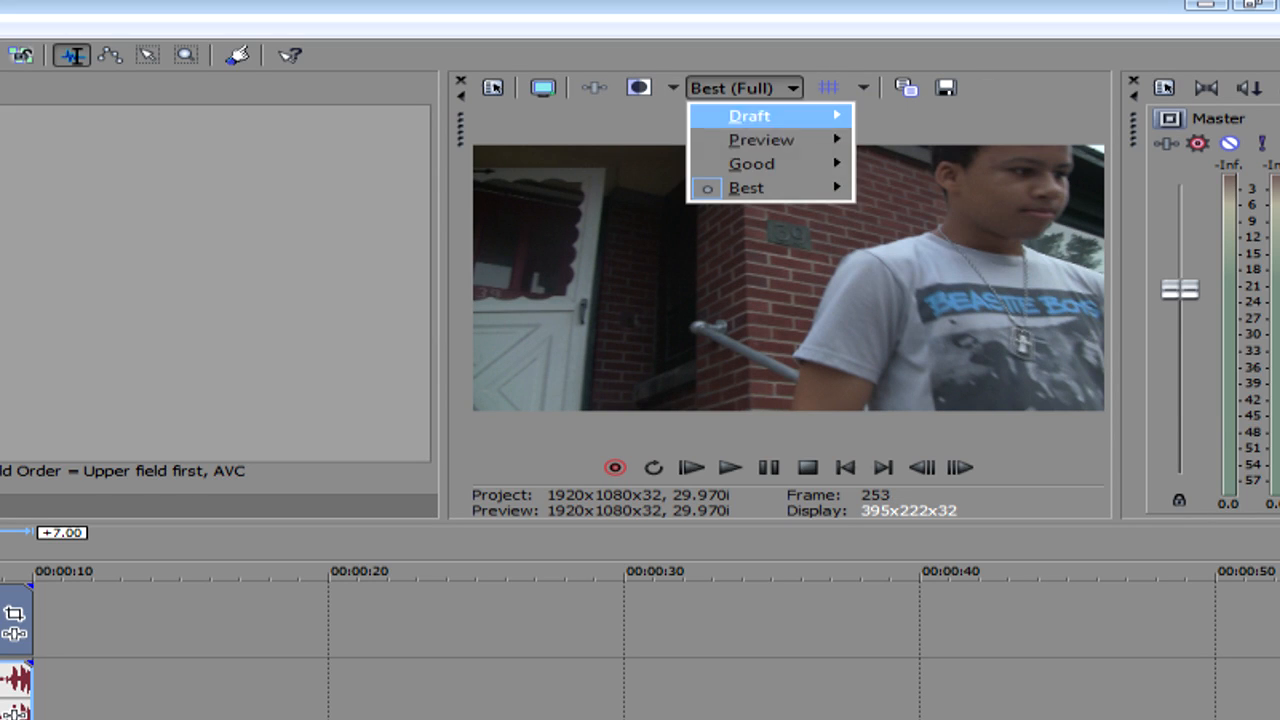
{"action": "mouse_move", "coordinate": [762, 140]}
{"action": "left_click", "coordinate": [910, 140]}
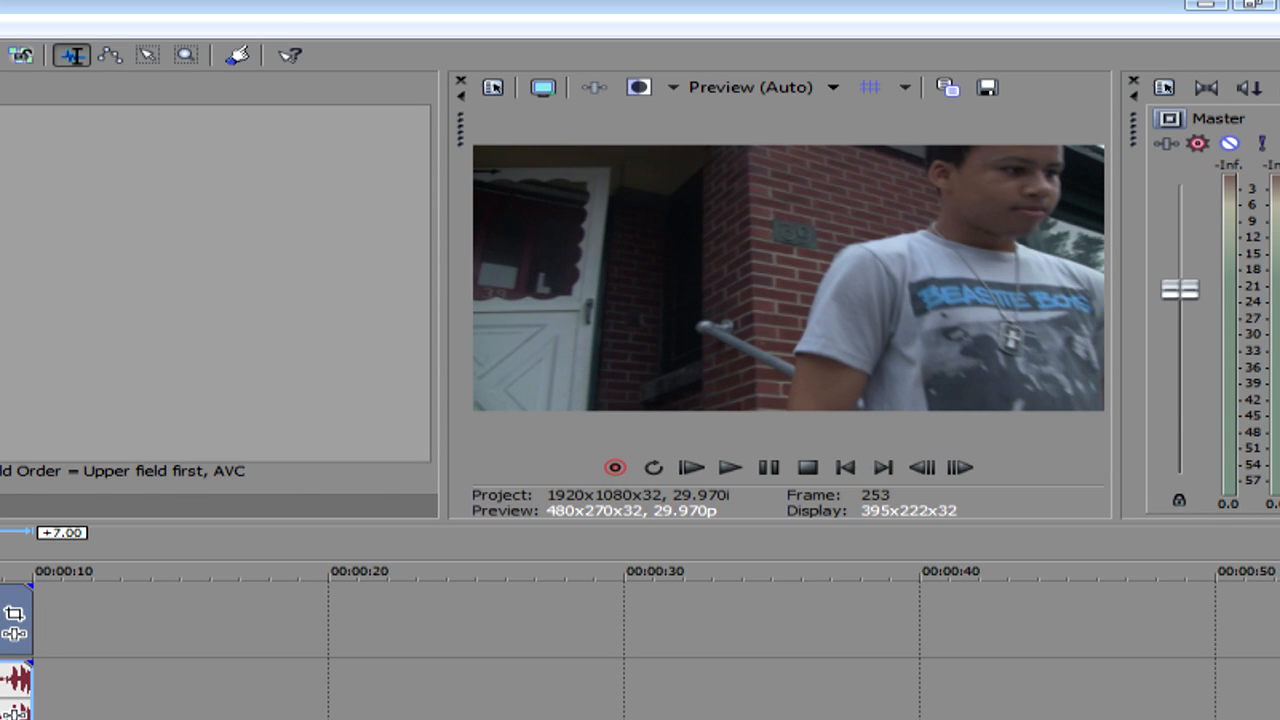
{"action": "right_click", "coordinate": [4, 642]}
{"action": "key", "text": "Escape"}
{"action": "left_click", "coordinate": [406, 400]}
{"action": "left_click", "coordinate": [358, 400]}
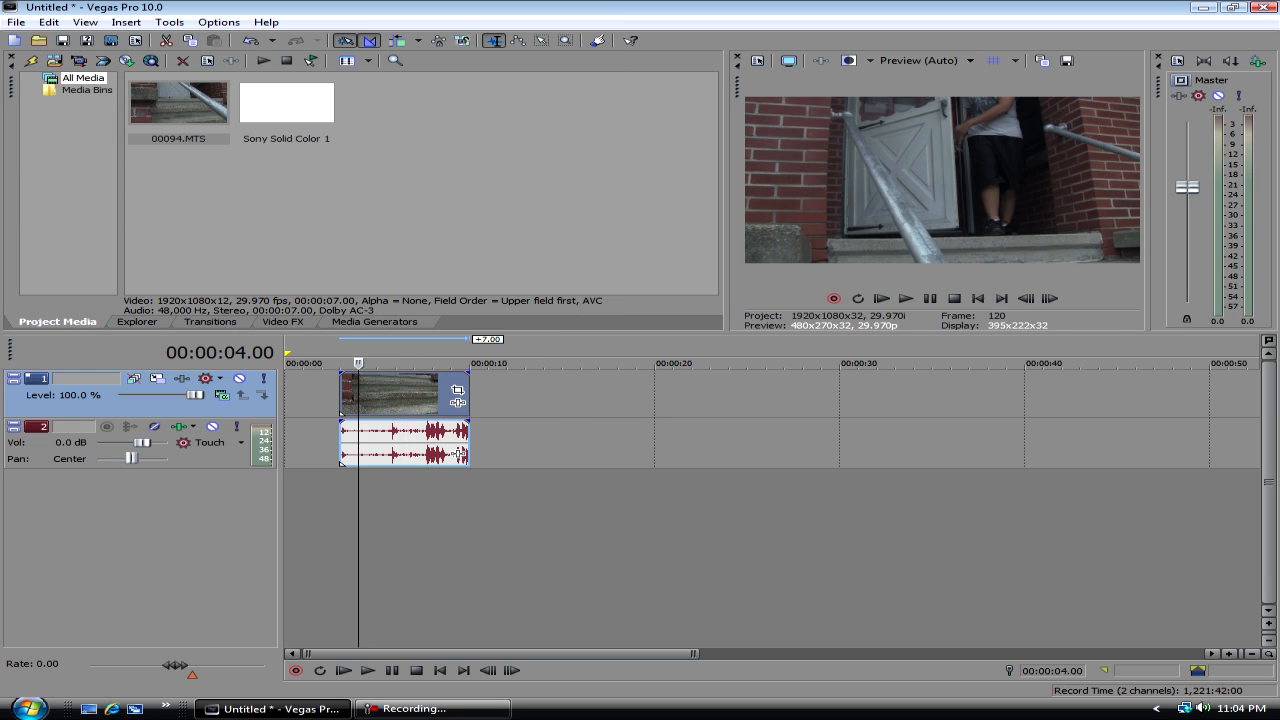
{"action": "left_click", "coordinate": [399, 400]}
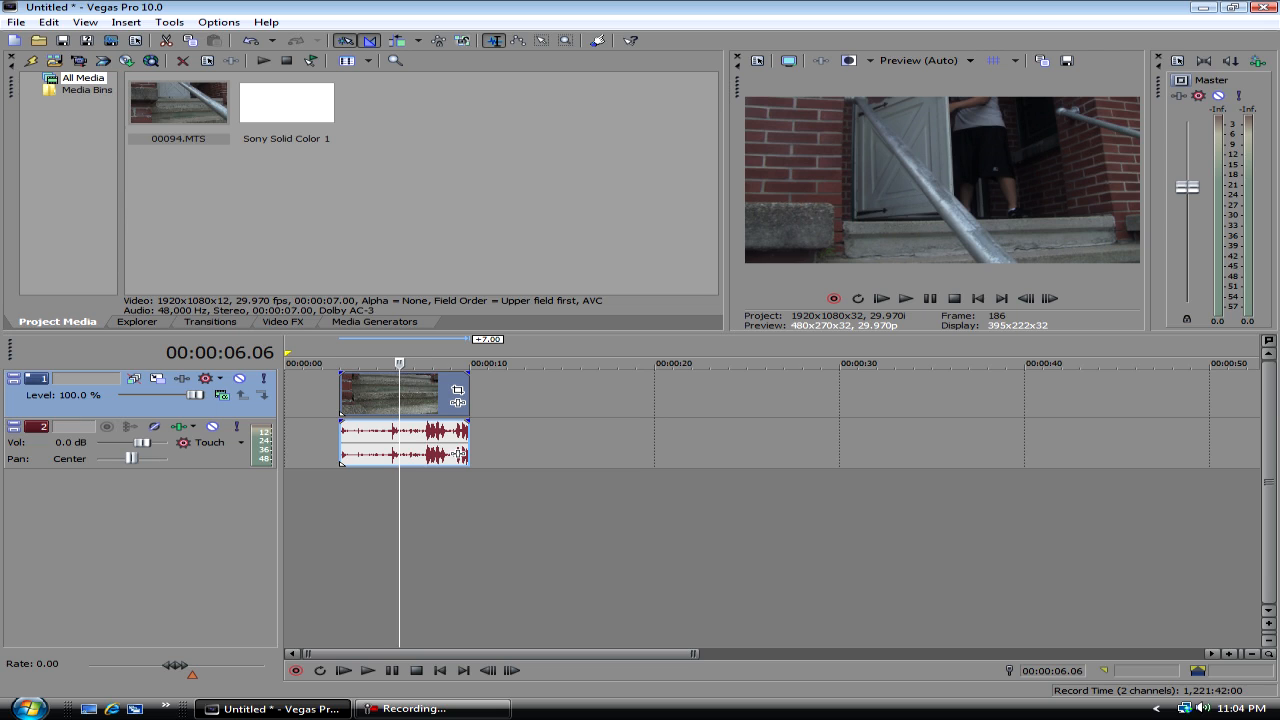
{"action": "right_click", "coordinate": [397, 395]}
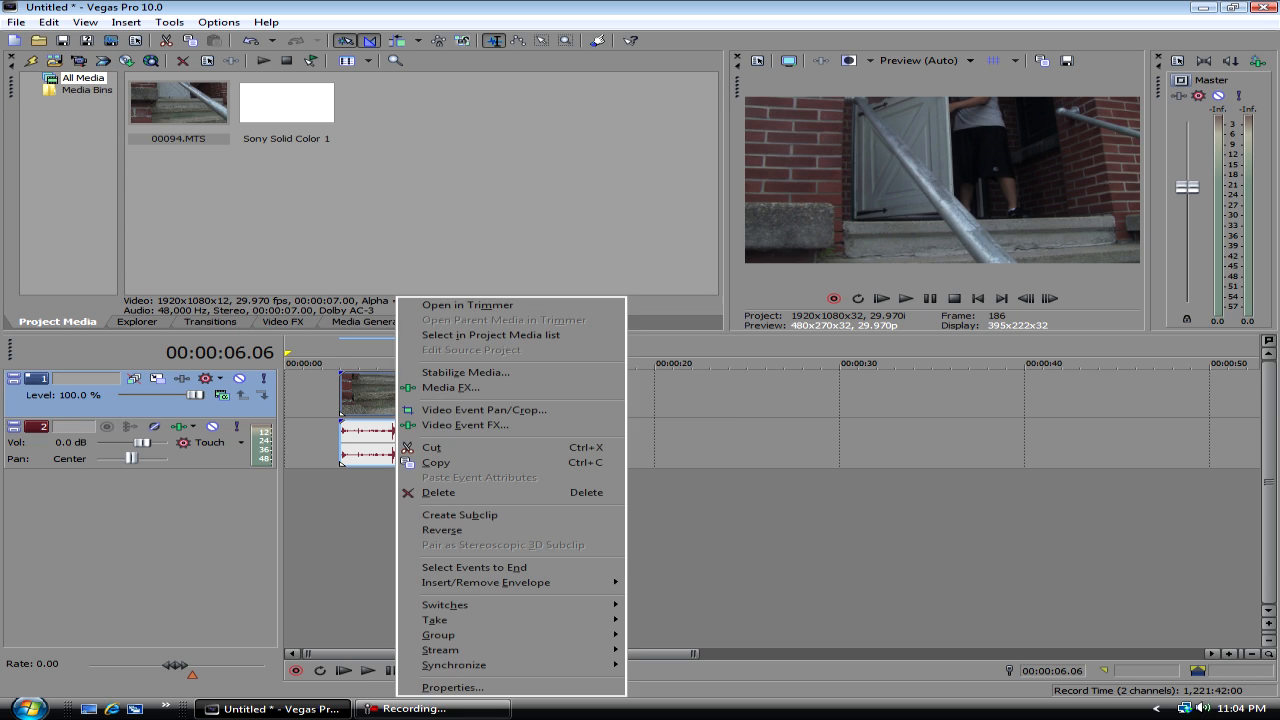
{"action": "left_click", "coordinate": [350, 400]}
{"action": "left_click", "coordinate": [383, 400]}
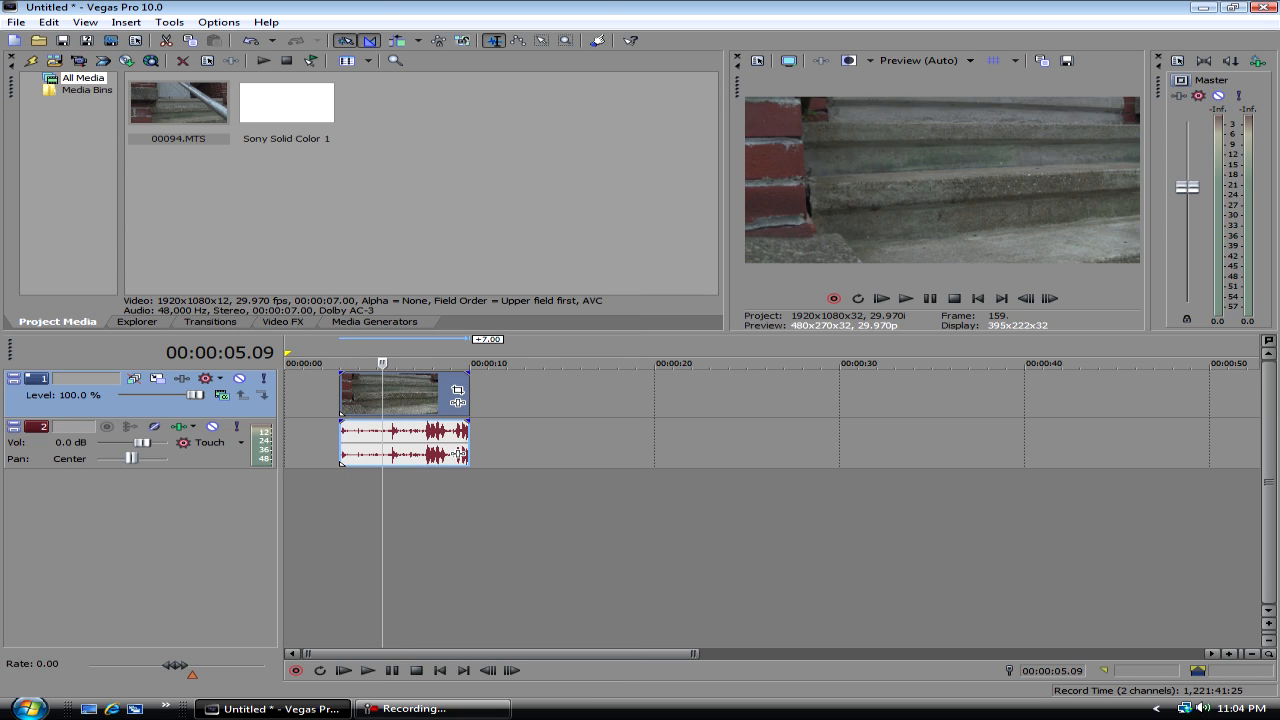
{"action": "right_click", "coordinate": [384, 400]}
{"action": "left_click", "coordinate": [357, 400]}
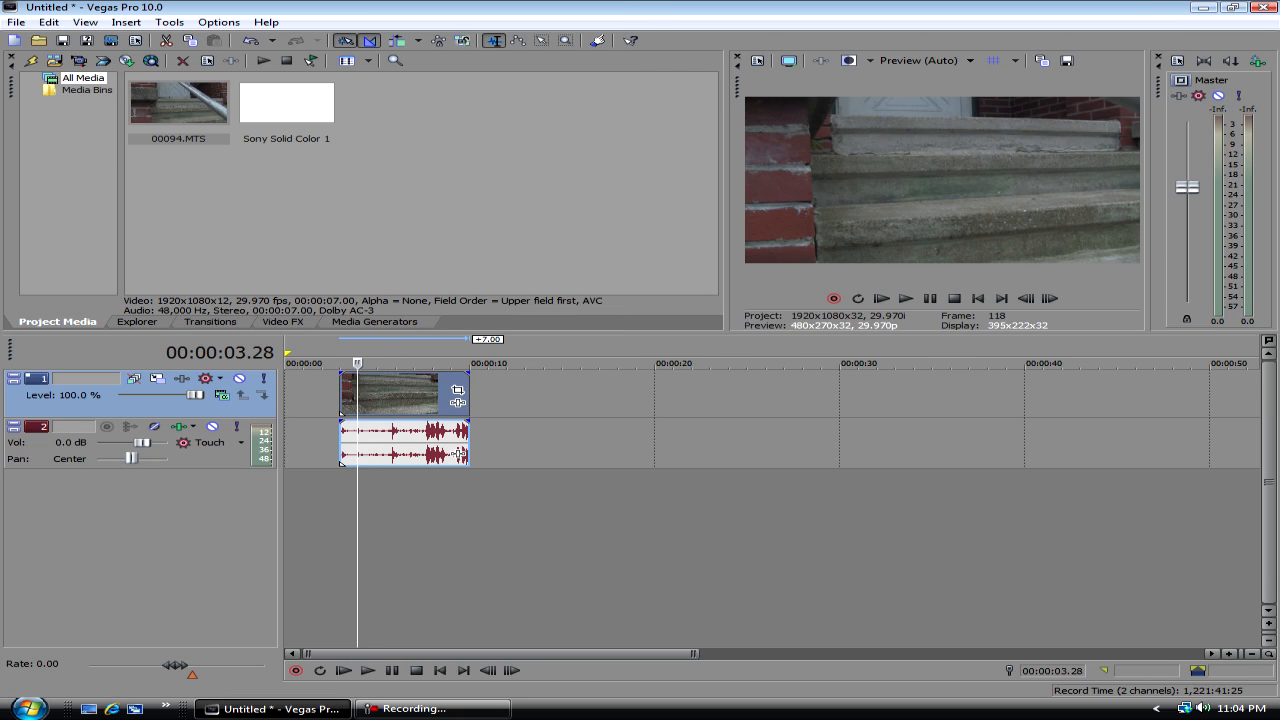
- Examine the Maintain aspect ratio options in the 00094 clip's Event Pan/Crop settings, and close them
{"action": "left_click", "coordinate": [457, 390]}
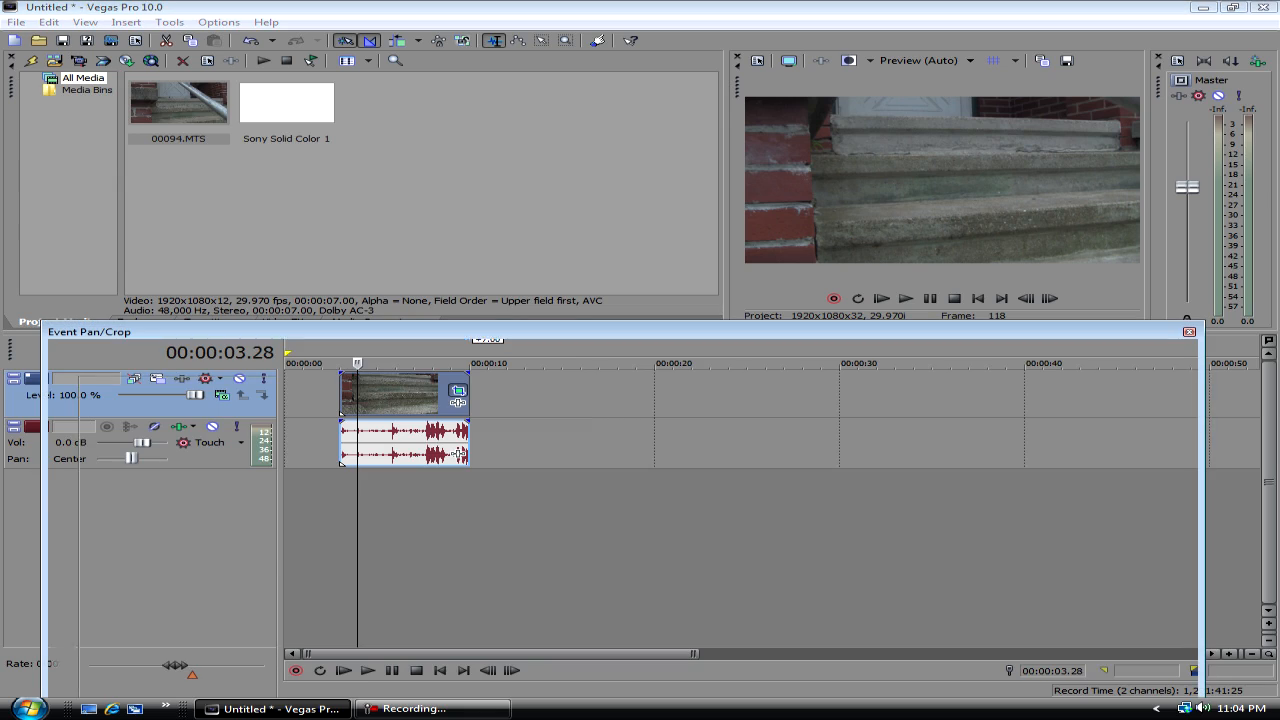
{"action": "left_click_drag", "start_coordinate": [500, 331], "coordinate": [597, 118]}
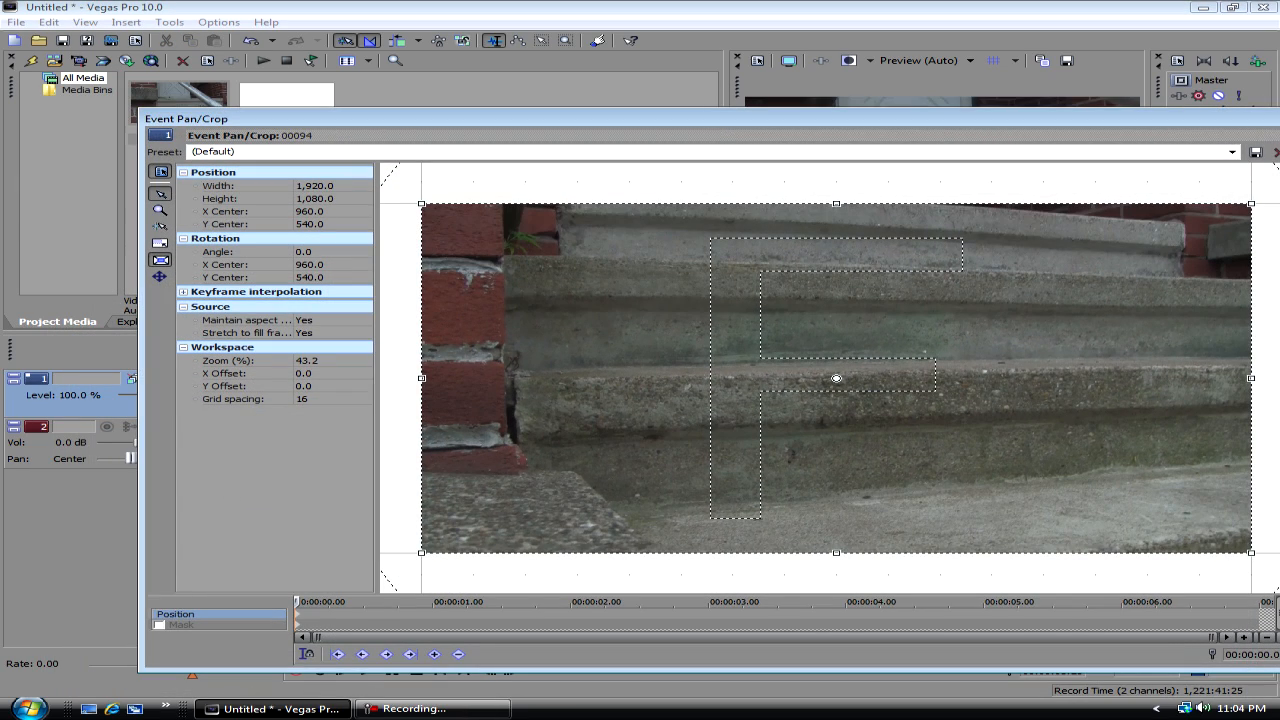
{"action": "left_click", "coordinate": [350, 320]}
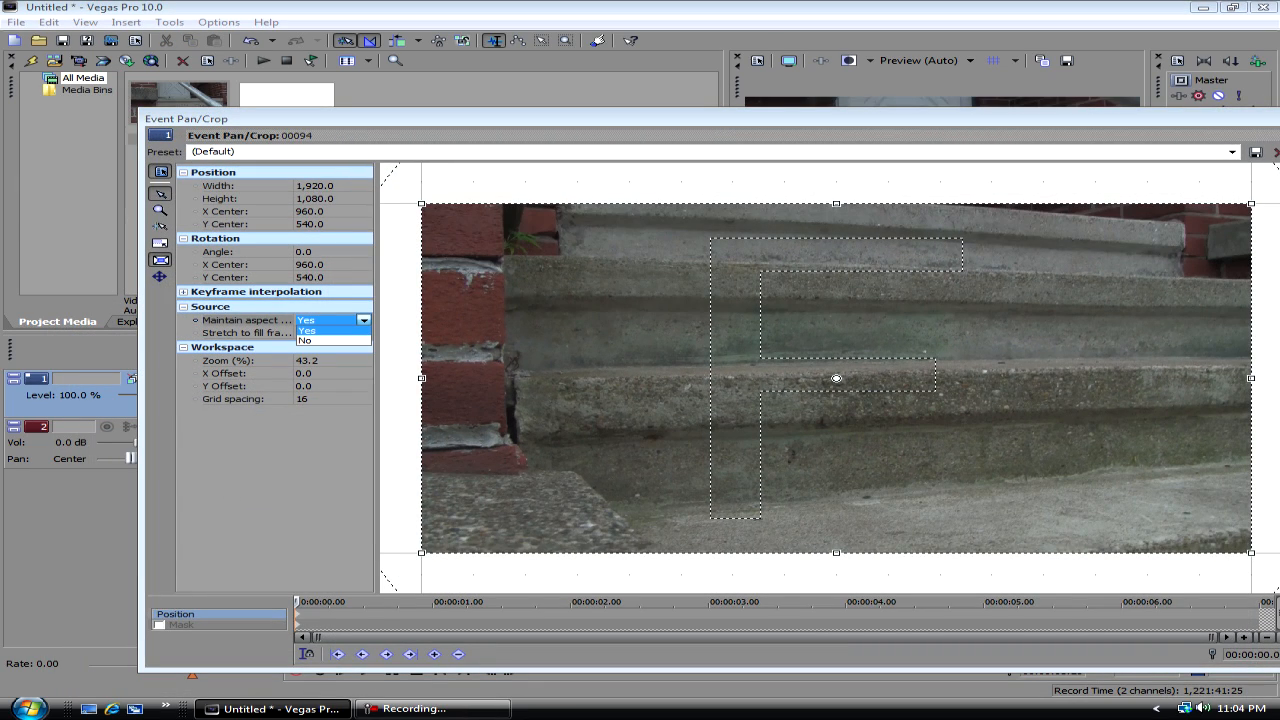
{"action": "left_click_drag", "start_coordinate": [800, 118], "coordinate": [187, 121]}
{"action": "left_click", "coordinate": [673, 122]}
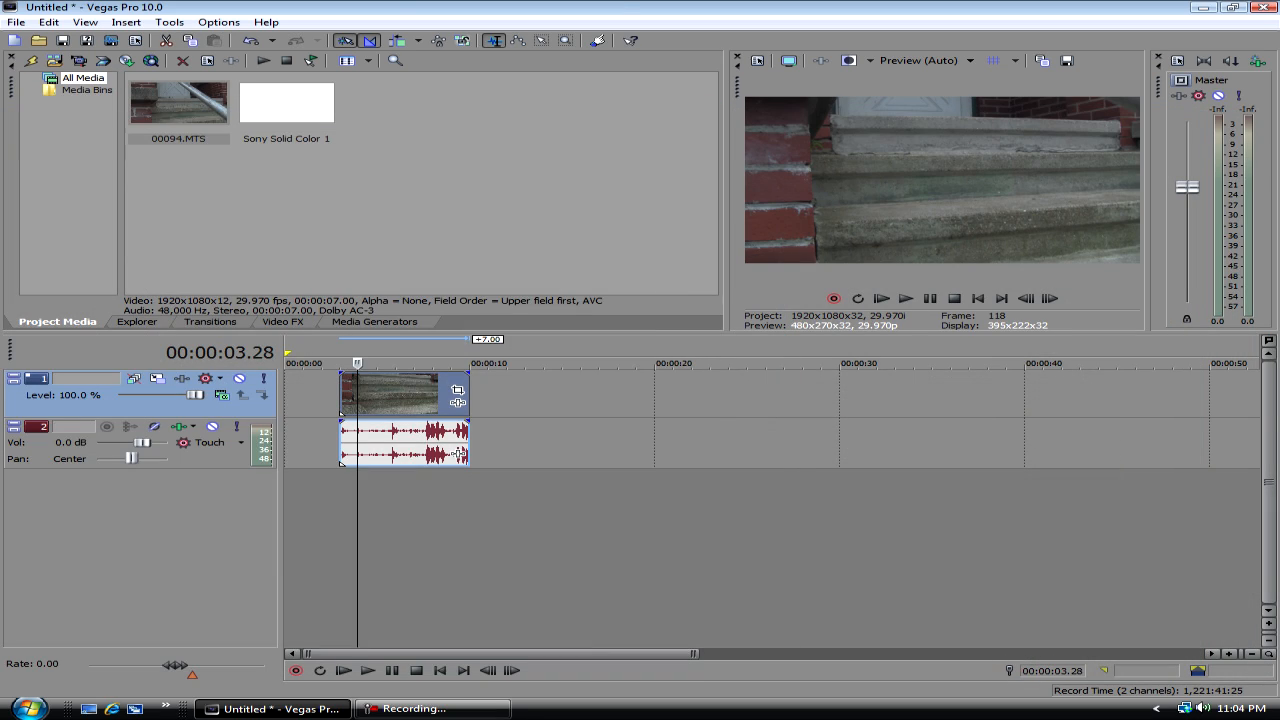
- Examine the video event properties of the 00094 clip, and close them
{"action": "right_click", "coordinate": [402, 404]}
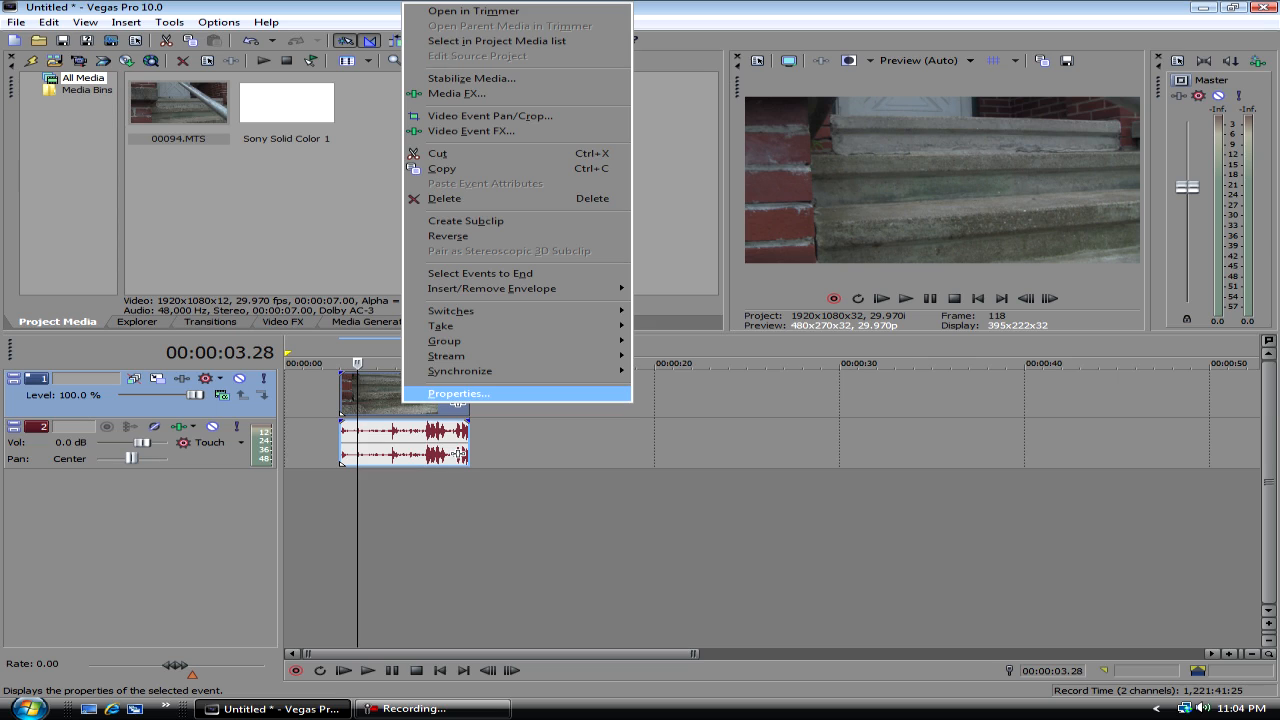
{"action": "left_click", "coordinate": [458, 393]}
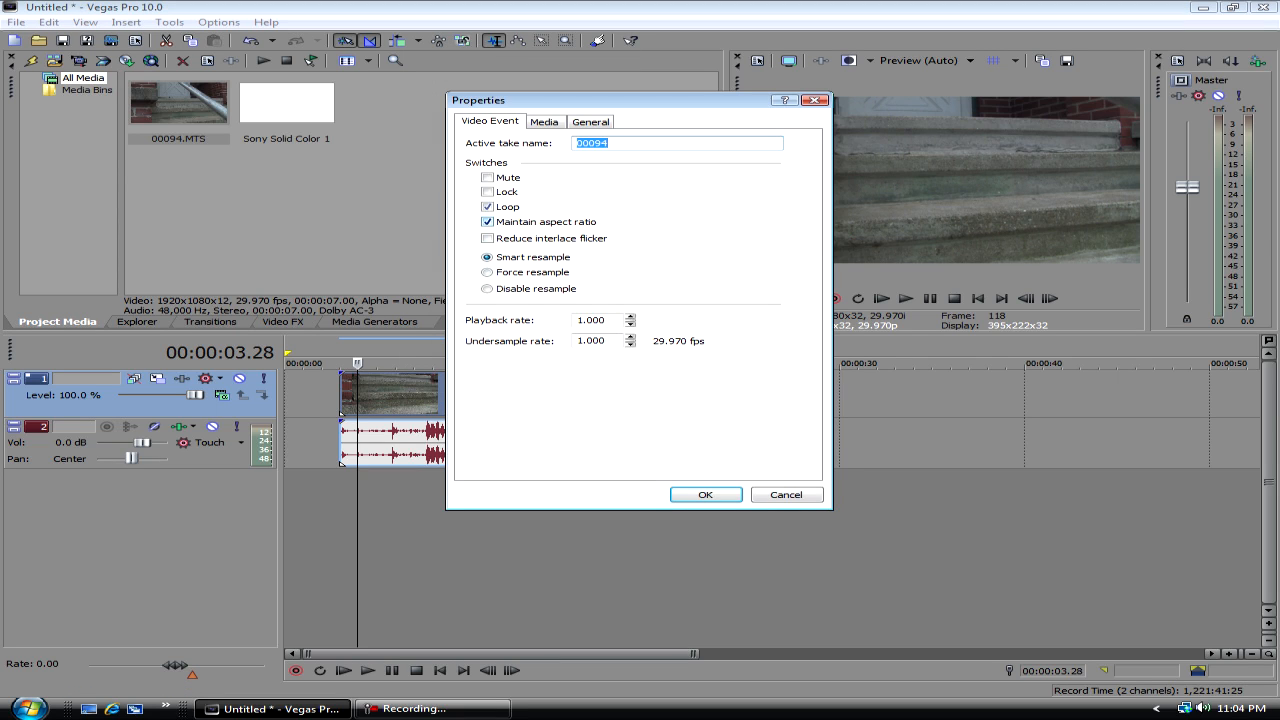
{"action": "left_click", "coordinate": [705, 494]}
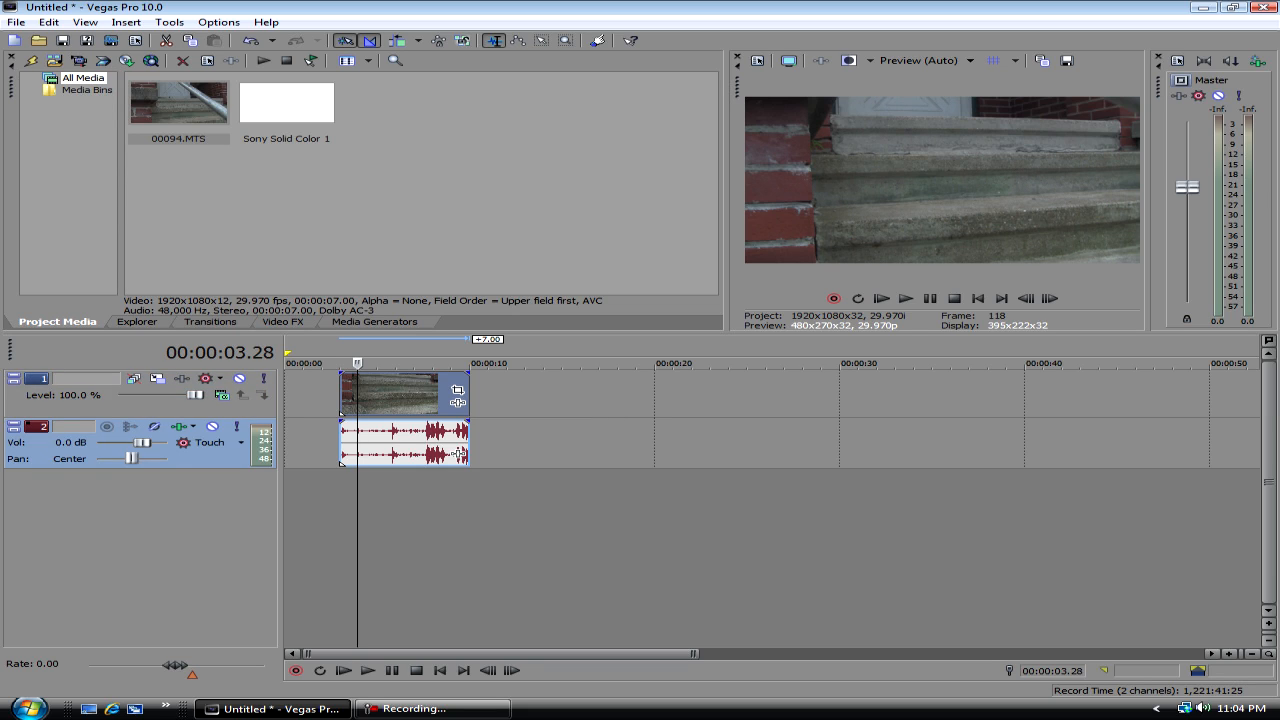
- Place the Sony Solid Color 1 media on a new track beneath the 00094 clip, starting at about 3 seconds, with its white preset
{"action": "left_click", "coordinate": [394, 400]}
{"action": "left_click_drag", "start_coordinate": [287, 104], "coordinate": [340, 495]}
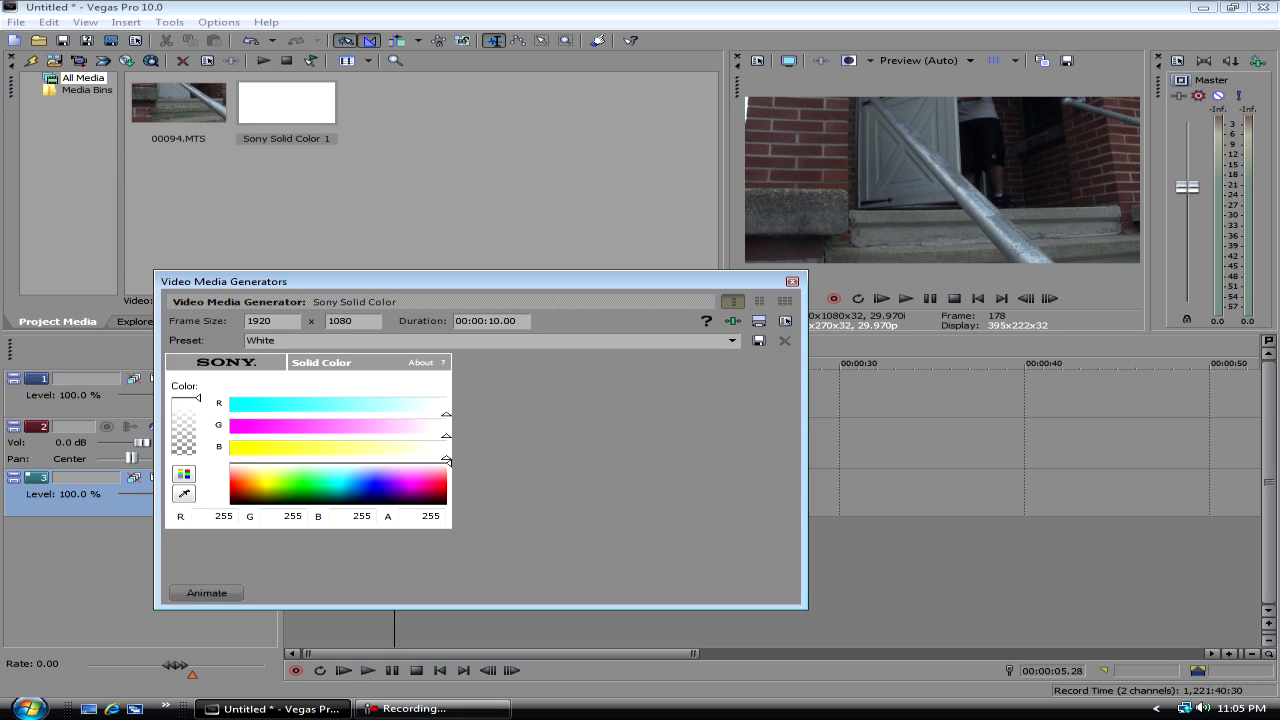
{"action": "left_click", "coordinate": [793, 282]}
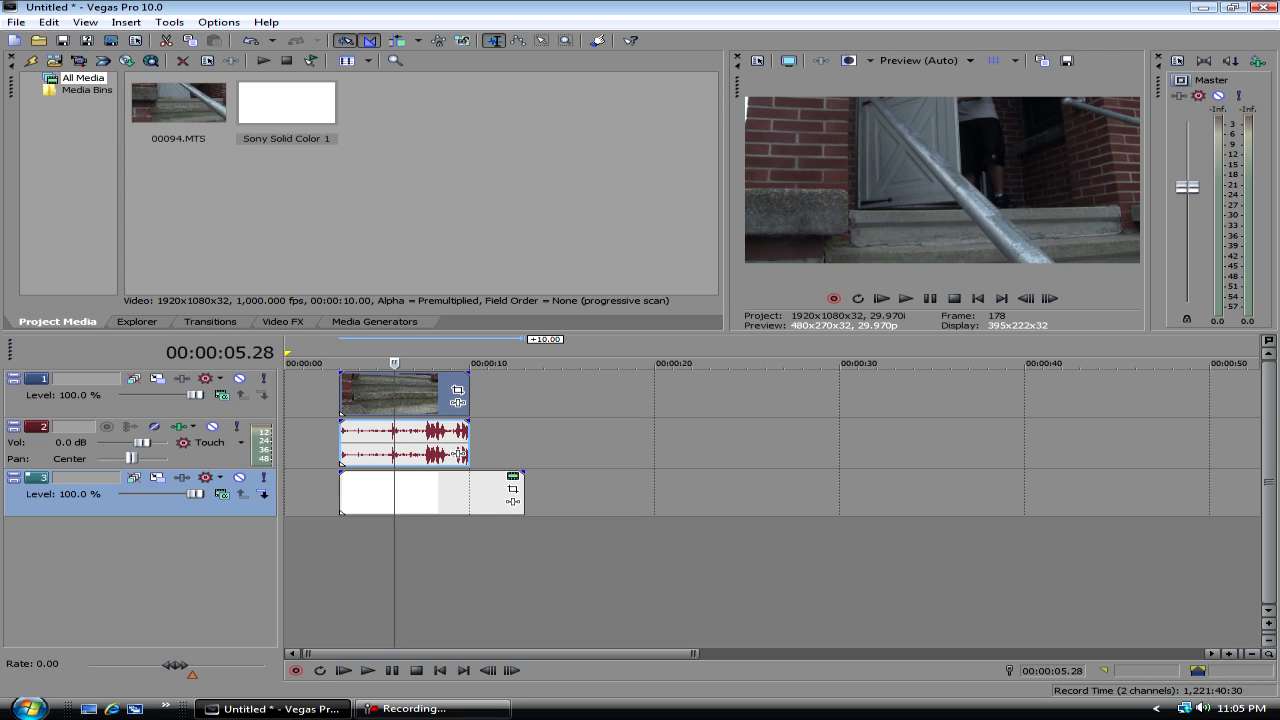
- Shrink the 00094 video track with Track Motion to about 1,287 by 724, centred over the white background
{"action": "mouse_move", "coordinate": [196, 395]}
{"action": "left_mouse_down"}
{"action": "mouse_move", "coordinate": [118, 395]}
{"action": "mouse_move", "coordinate": [196, 395]}
{"action": "left_mouse_up"}
{"action": "left_click", "coordinate": [372, 393]}
{"action": "left_click", "coordinate": [157, 378]}
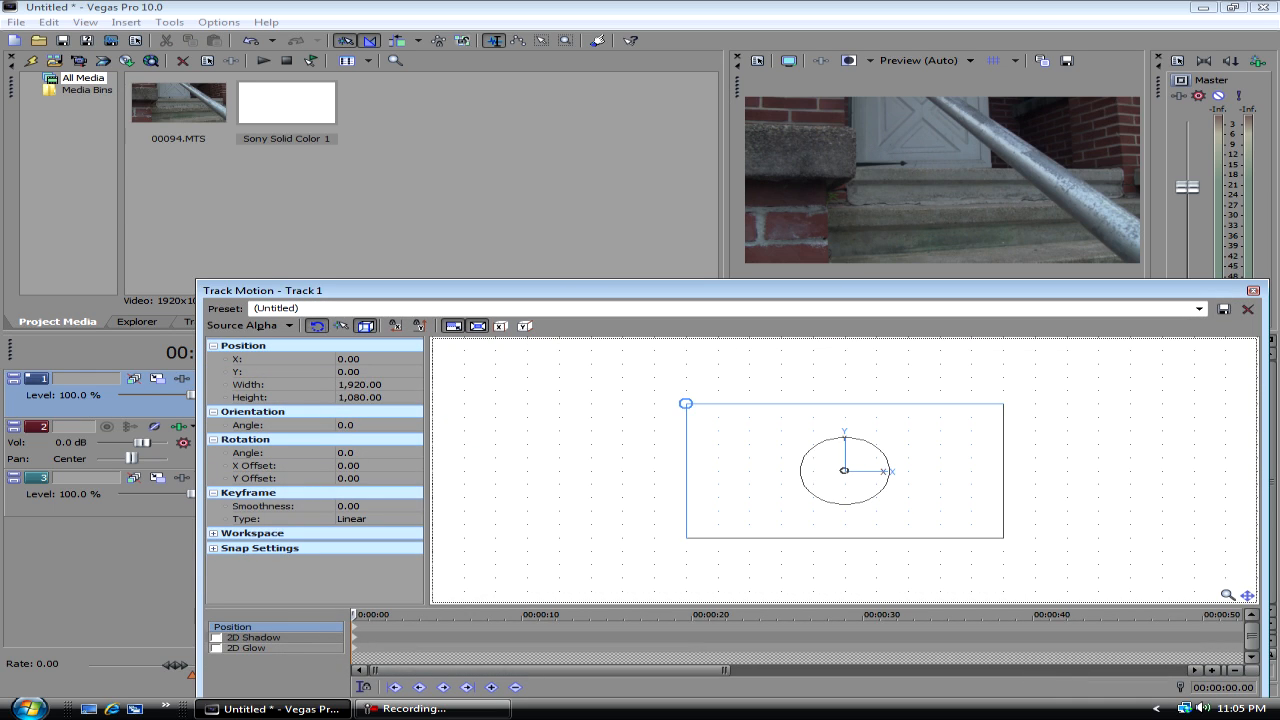
{"action": "left_click_drag", "start_coordinate": [686, 404], "coordinate": [738, 426]}
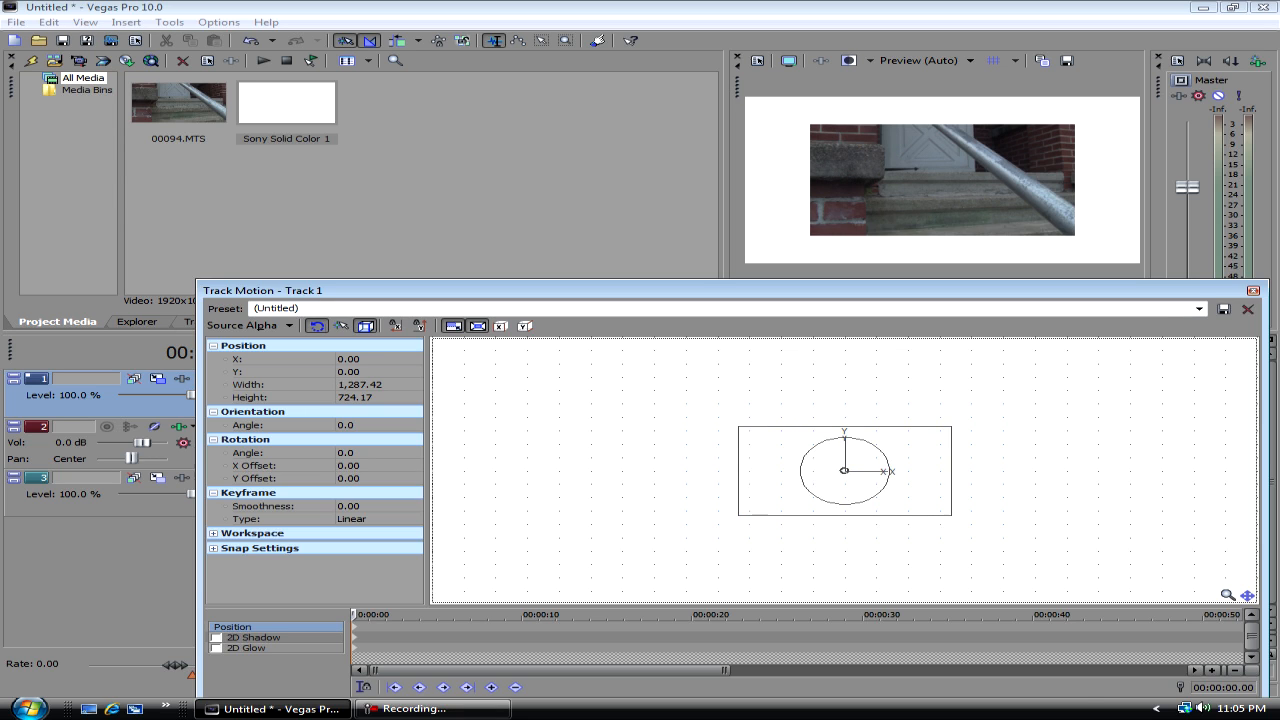
{"action": "left_click", "coordinate": [1253, 290]}
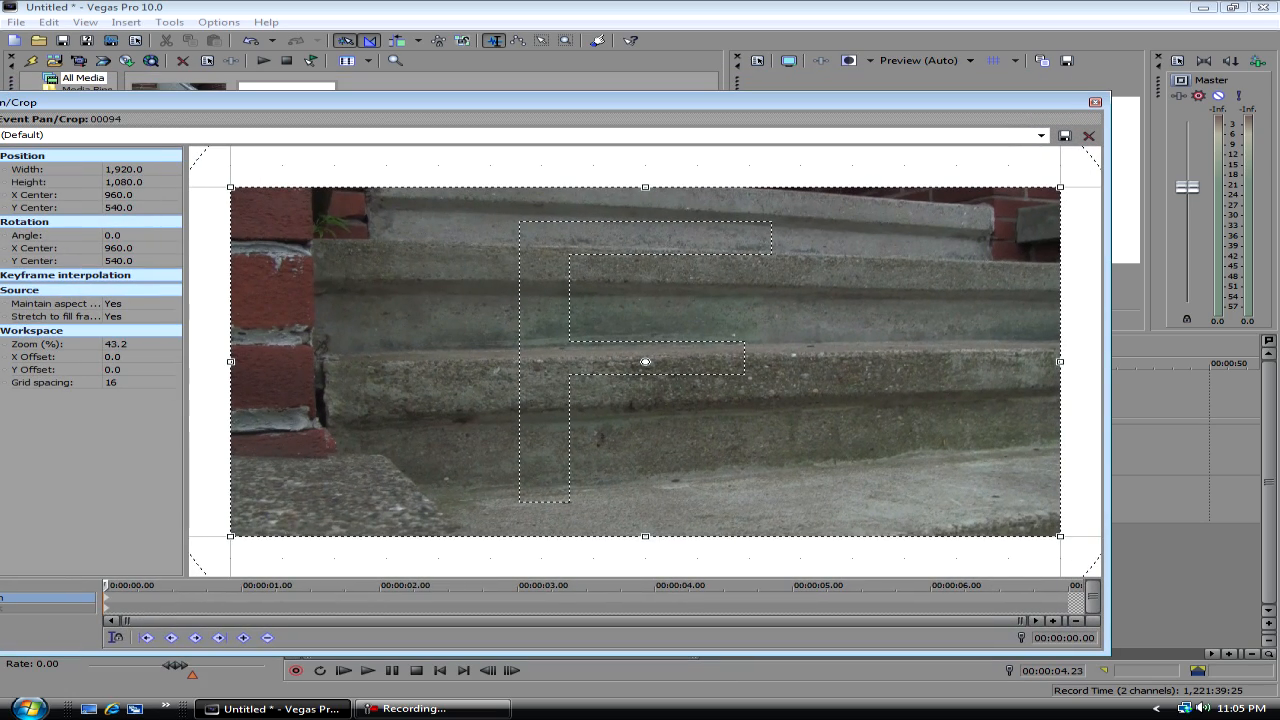
- Crop the 00094 clip in Event Pan/Crop to about 1,582 wide and 816 high around its centre
{"action": "left_click_drag", "start_coordinate": [1060, 536], "coordinate": [1032, 525]}
{"action": "left_click_drag", "start_coordinate": [640, 102], "coordinate": [734, 361]}
{"action": "left_click_drag", "start_coordinate": [1126, 457], "coordinate": [1081, 488]}
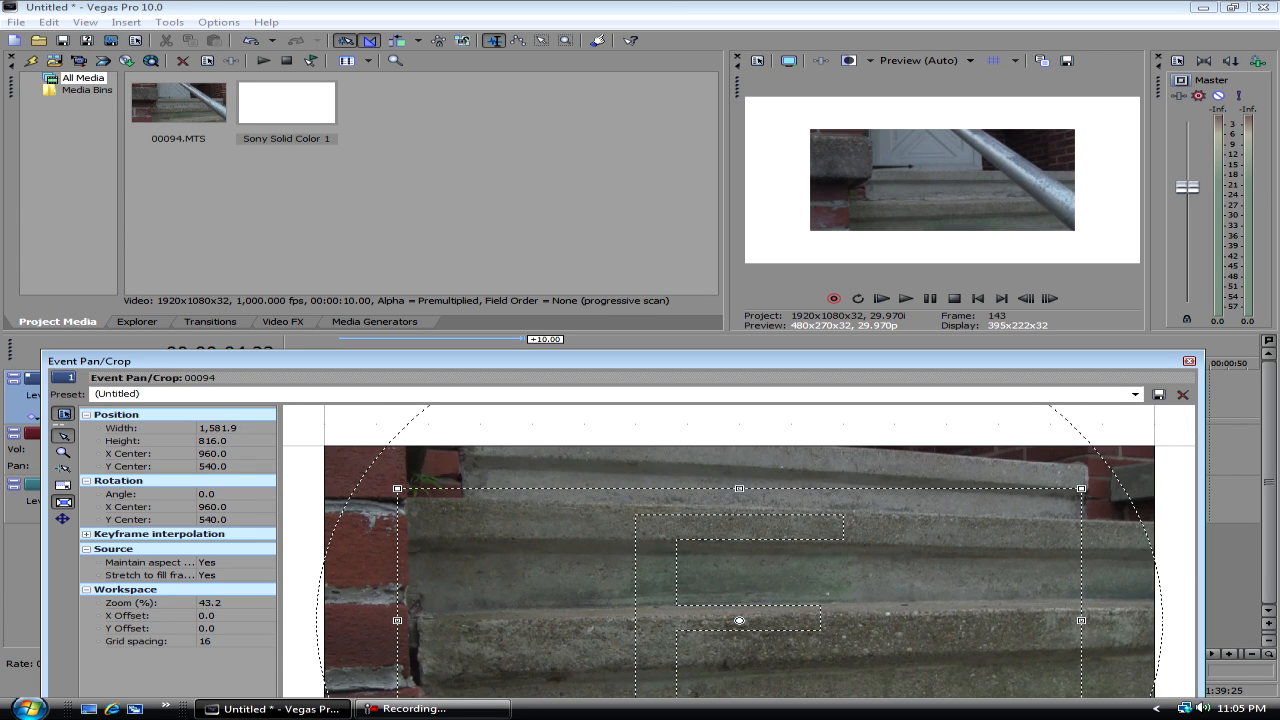
- Set Stretch to fill frame to No for the 00094 clip, enlarge the crop height to about 969, and close Event Pan/Crop
{"action": "left_click", "coordinate": [237, 575]}
{"action": "left_click", "coordinate": [267, 575]}
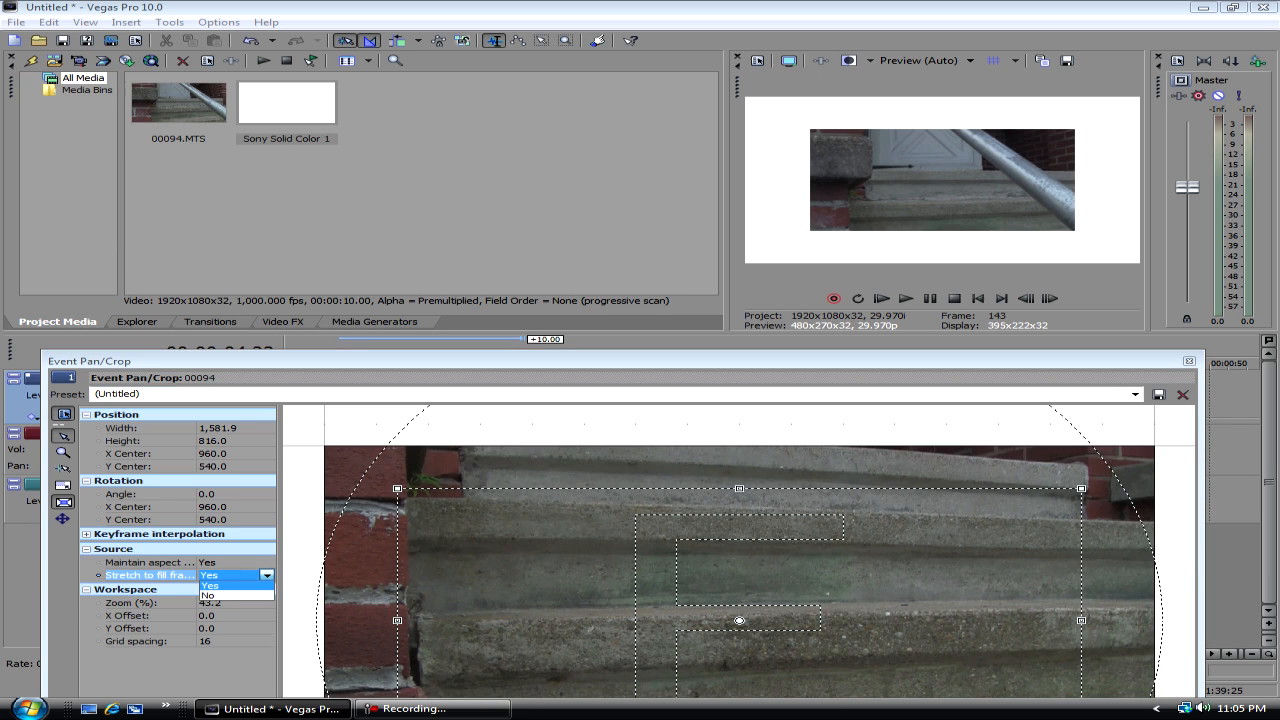
{"action": "left_click", "coordinate": [209, 596]}
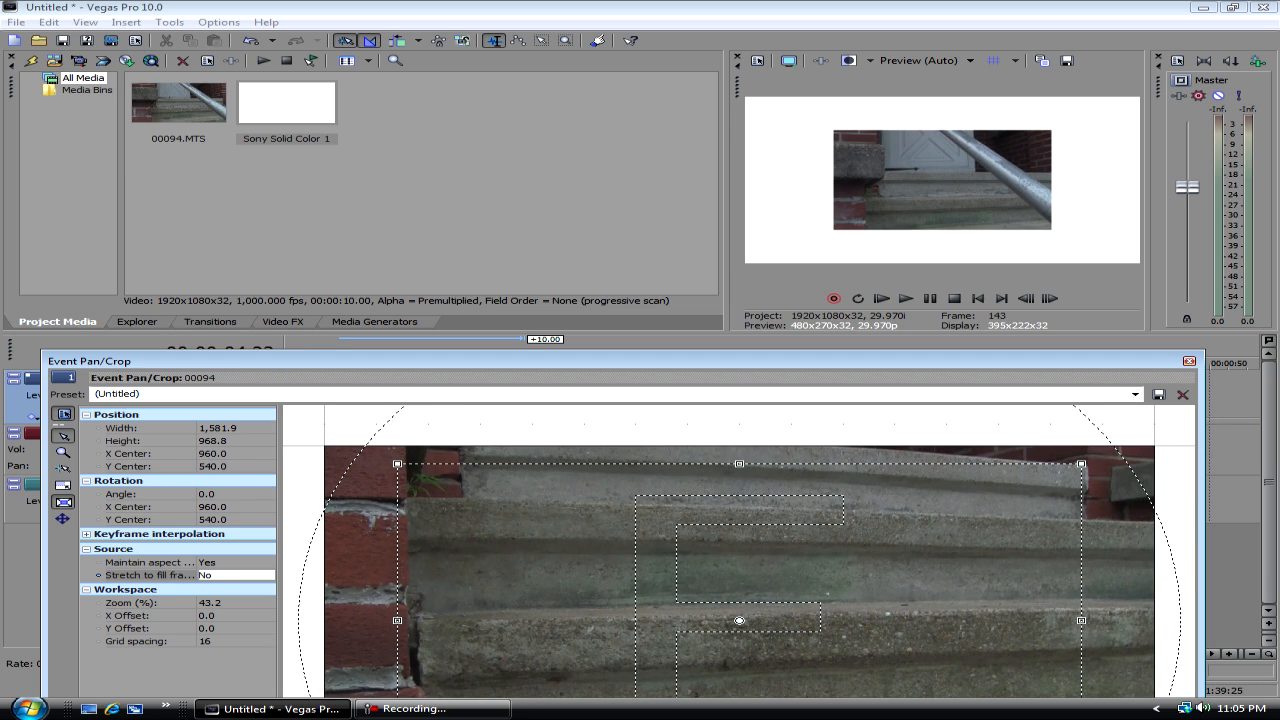
{"action": "left_click", "coordinate": [1189, 361]}
- Play the shrunken clip over the white background, pause it, and return the playhead to the clip's start
{"action": "key", "text": "space"}
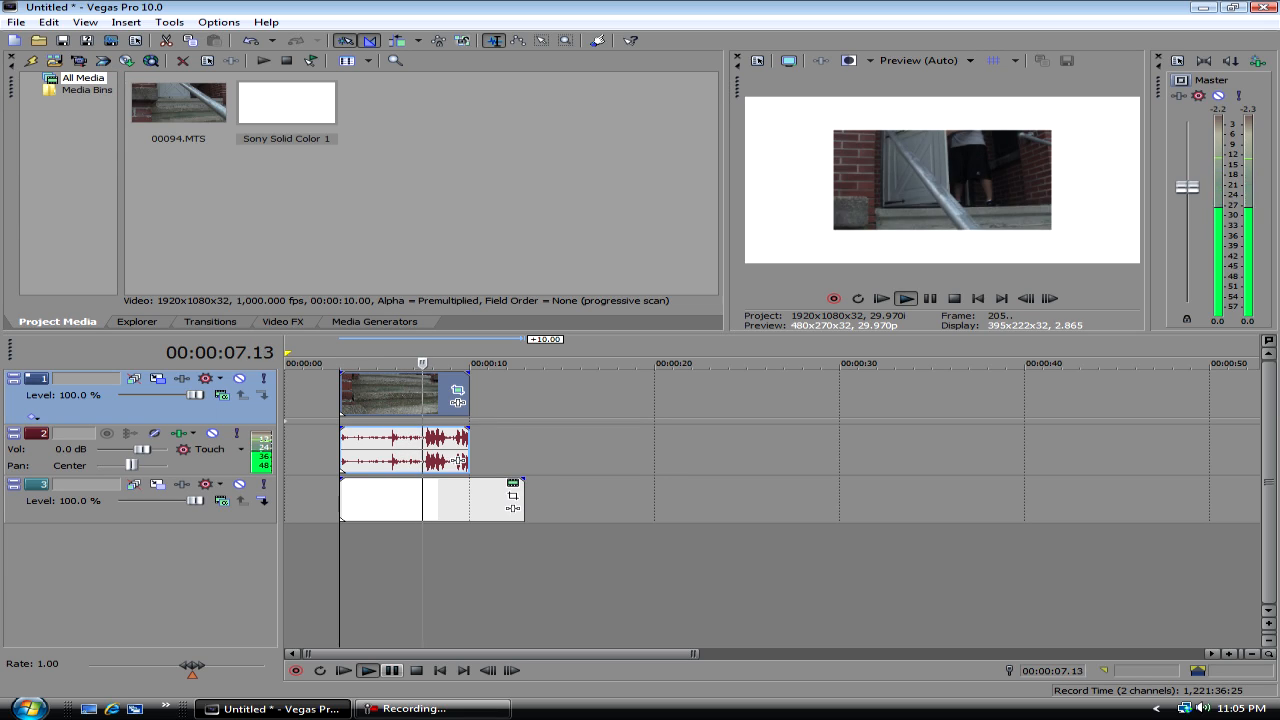
{"action": "key", "text": "Return"}
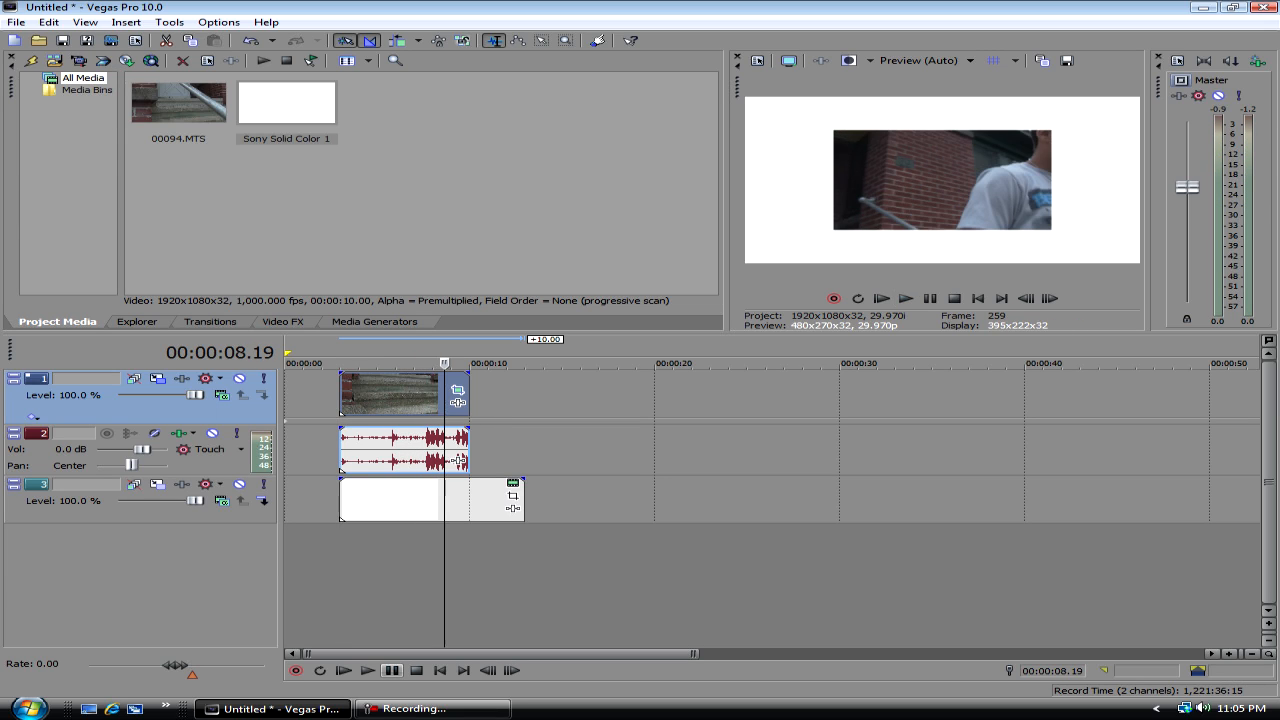
{"action": "left_click", "coordinate": [367, 388]}
{"action": "left_click", "coordinate": [354, 388]}
{"action": "left_click", "coordinate": [340, 388]}
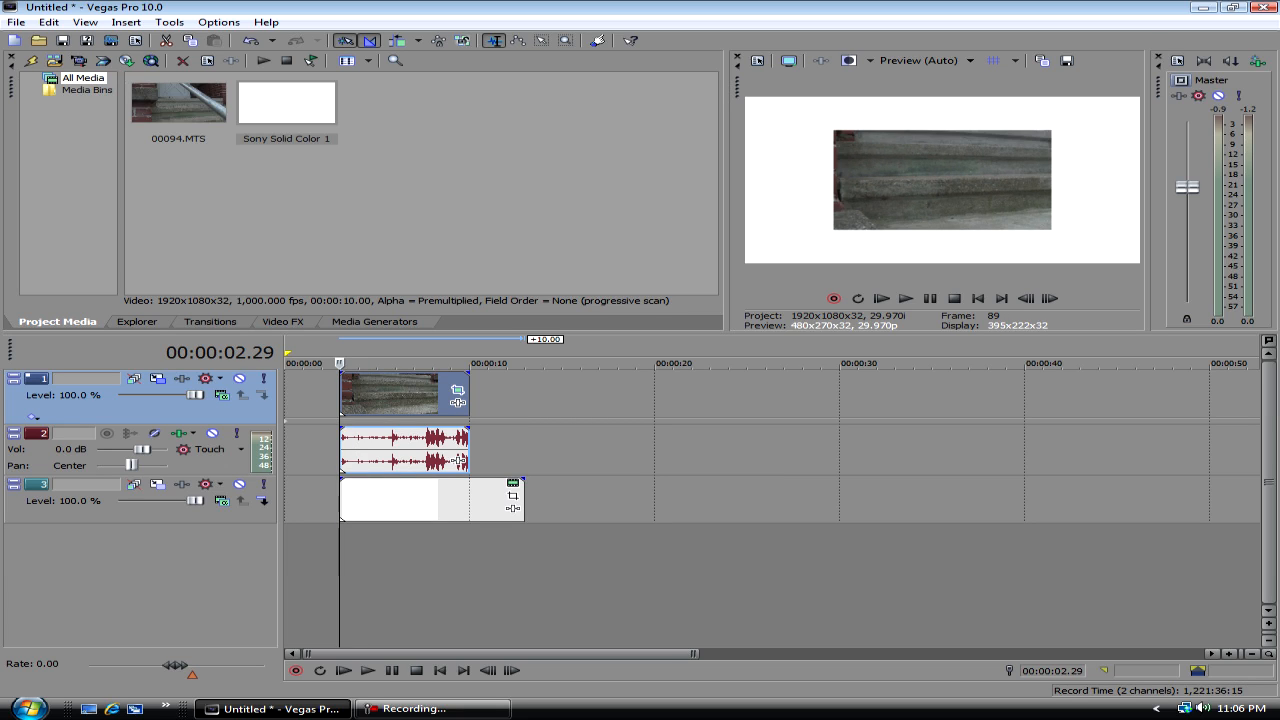
- Select the time range from 00:00:02.29 to 00:00:03.25, build a dynamic RAM preview of it, and play it back
{"action": "left_click_drag", "start_coordinate": [340, 388], "coordinate": [469, 390]}
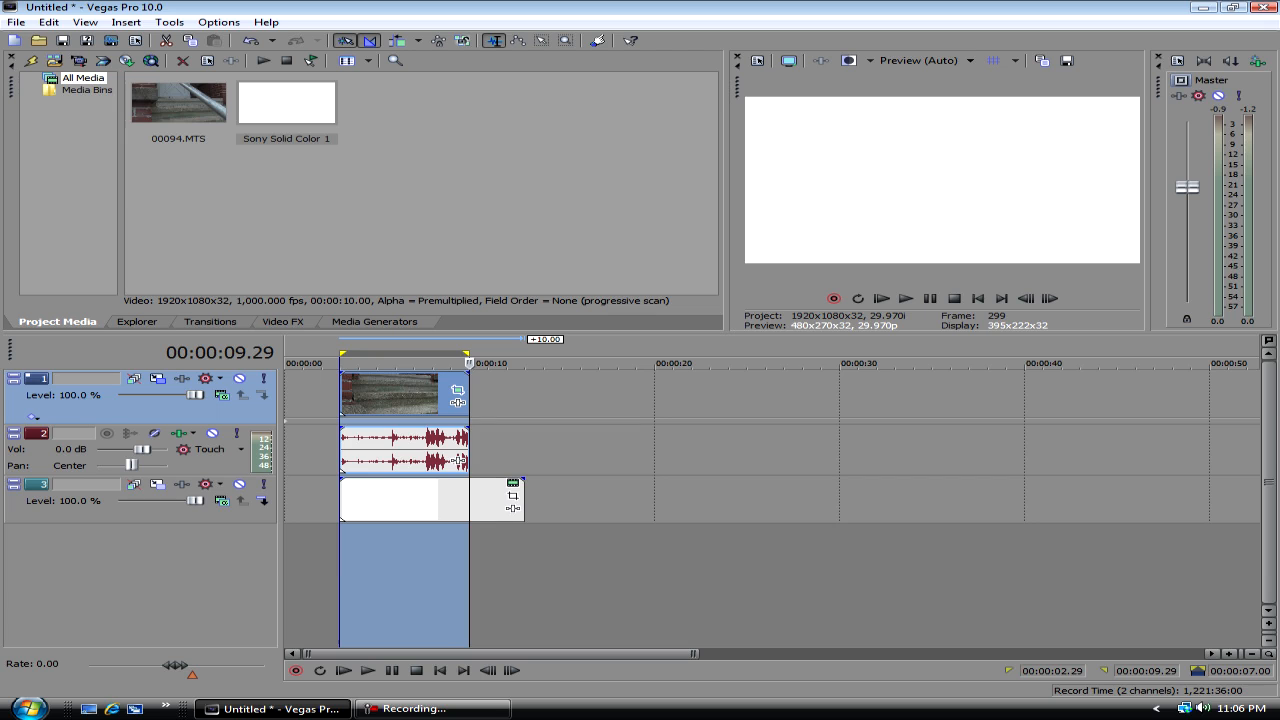
{"action": "left_click_drag", "start_coordinate": [404, 353], "coordinate": [355, 353]}
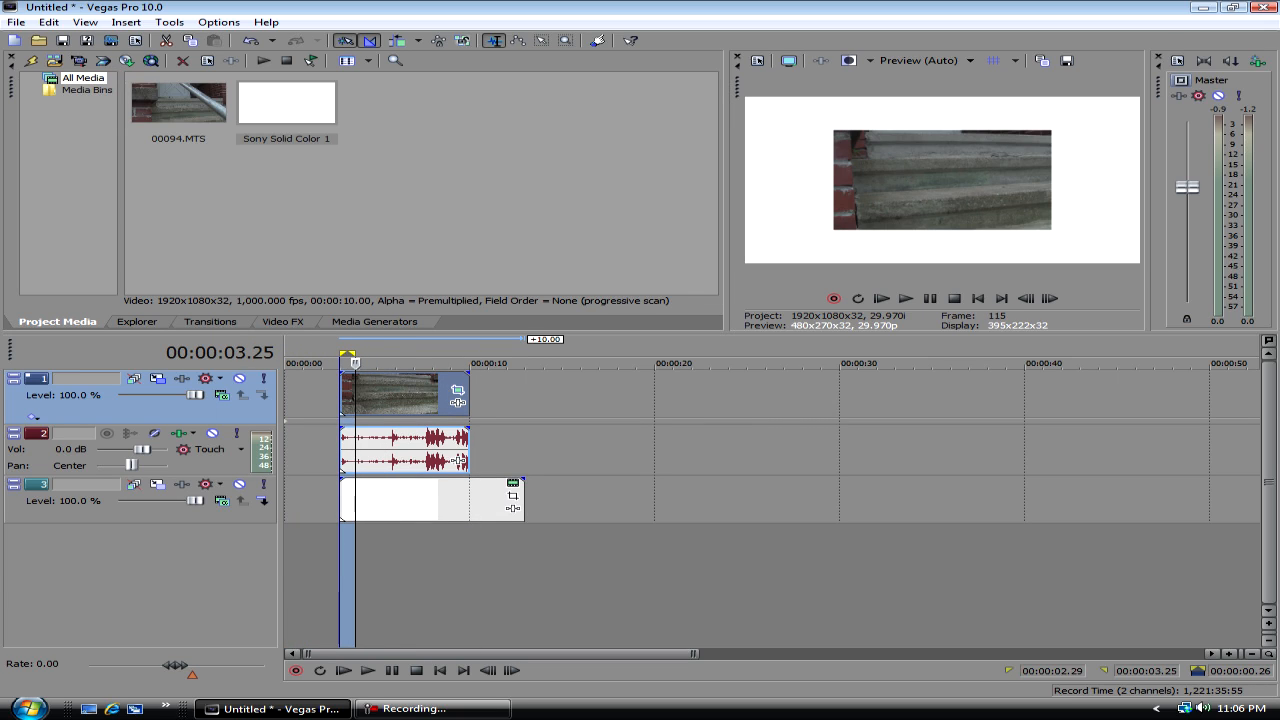
{"action": "key", "text": "shift+b"}
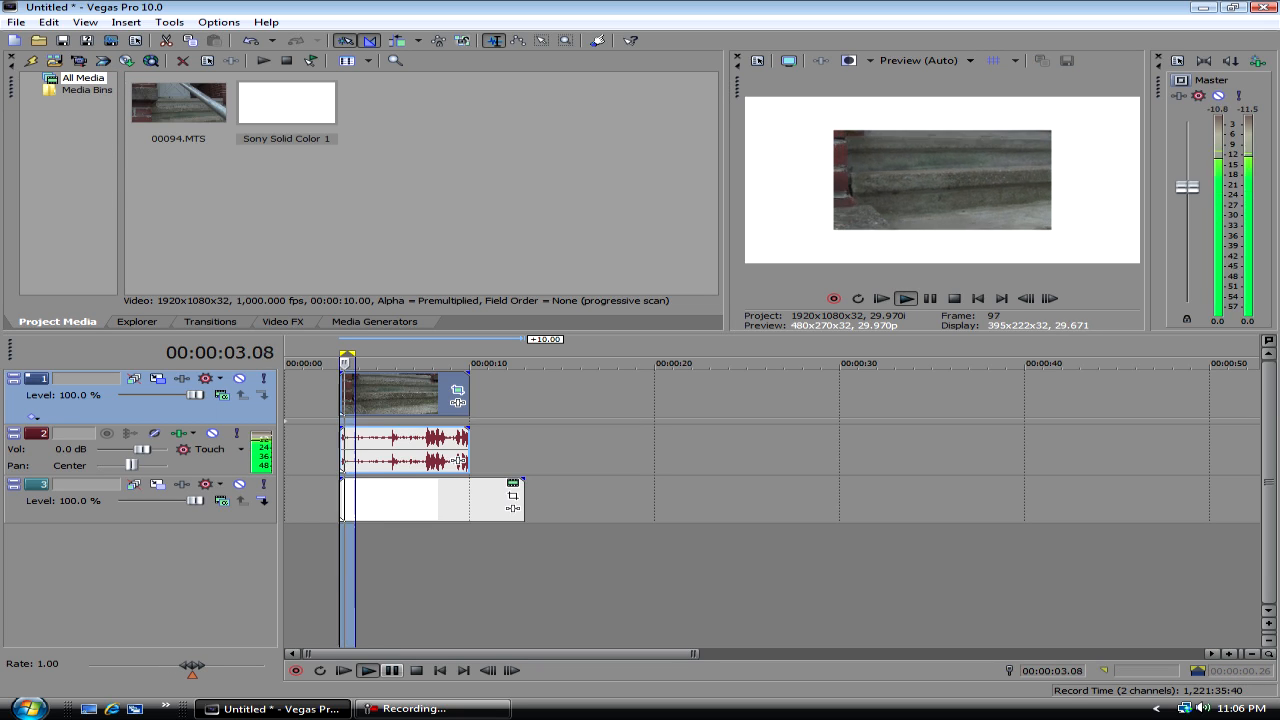
{"action": "key", "text": "Return"}
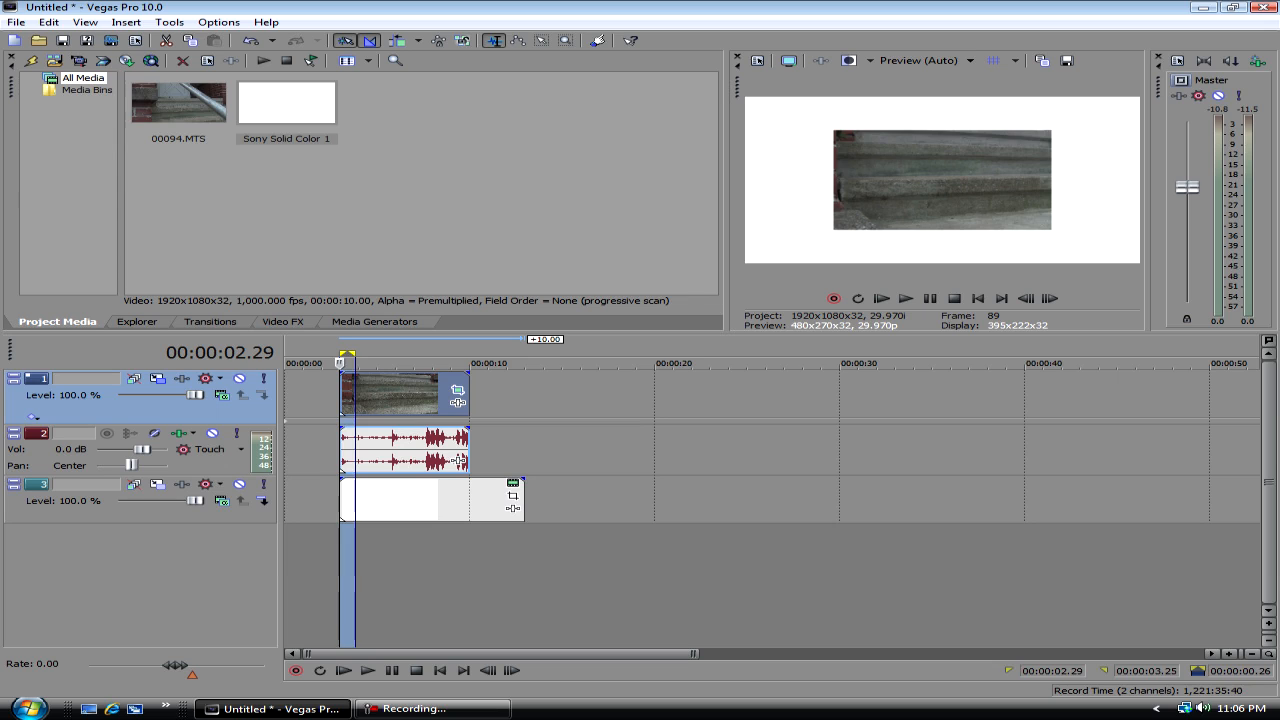
{"action": "left_click", "coordinate": [370, 396]}
{"action": "left_click", "coordinate": [411, 450]}
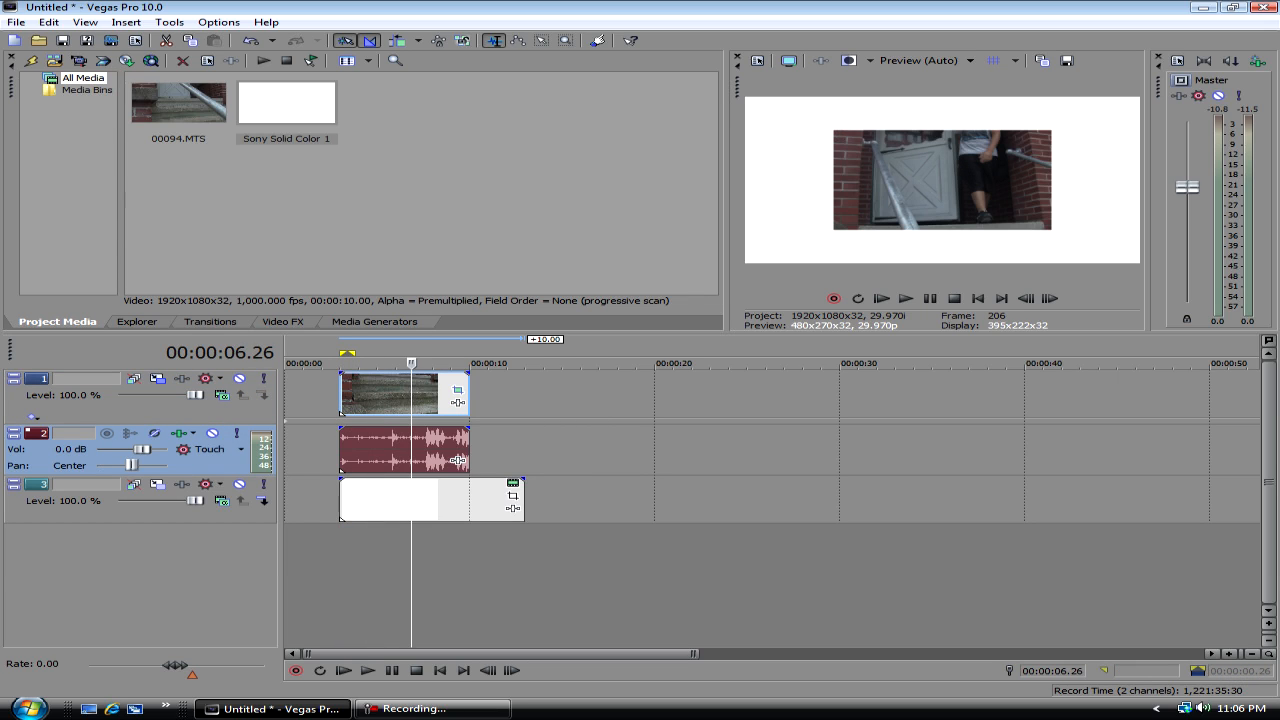
{"action": "right_click", "coordinate": [192, 465]}
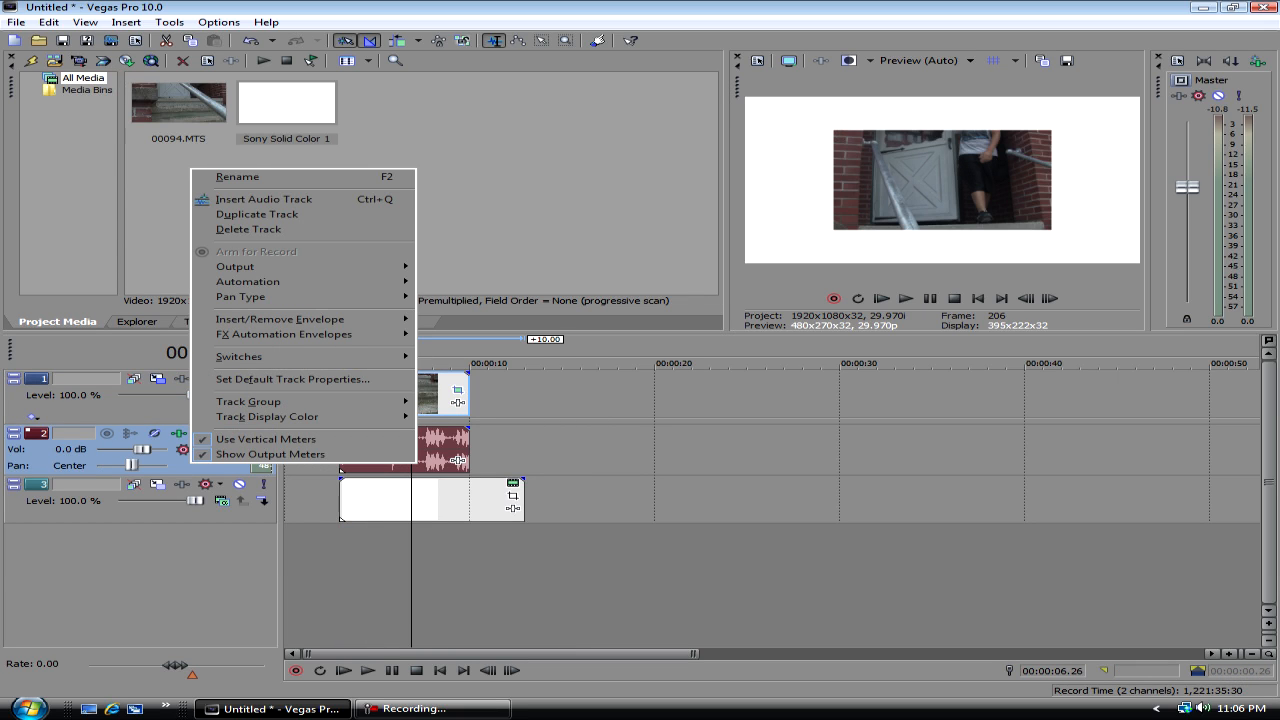
{"action": "key", "text": "Escape"}
{"action": "right_click", "coordinate": [38, 462]}
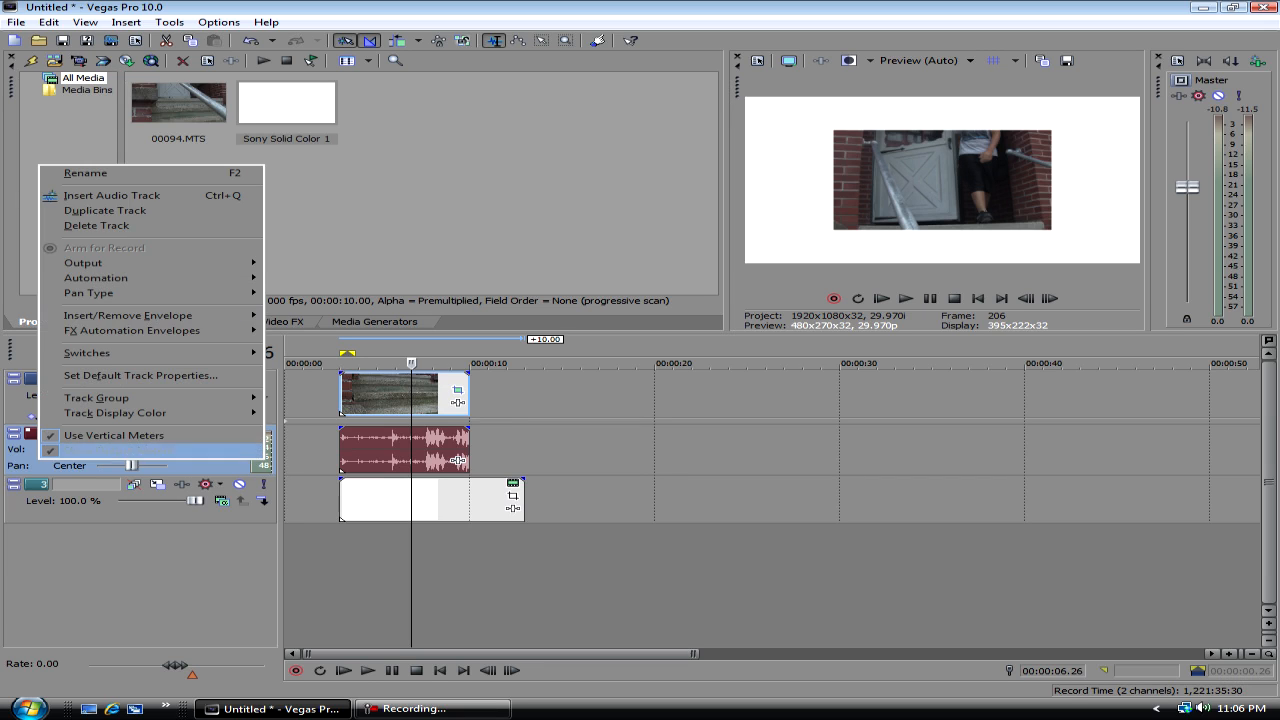
{"action": "key", "text": "Escape"}
- Move the grouped 00094 video and audio events to start at about 5 seconds
{"action": "left_click", "coordinate": [395, 450]}
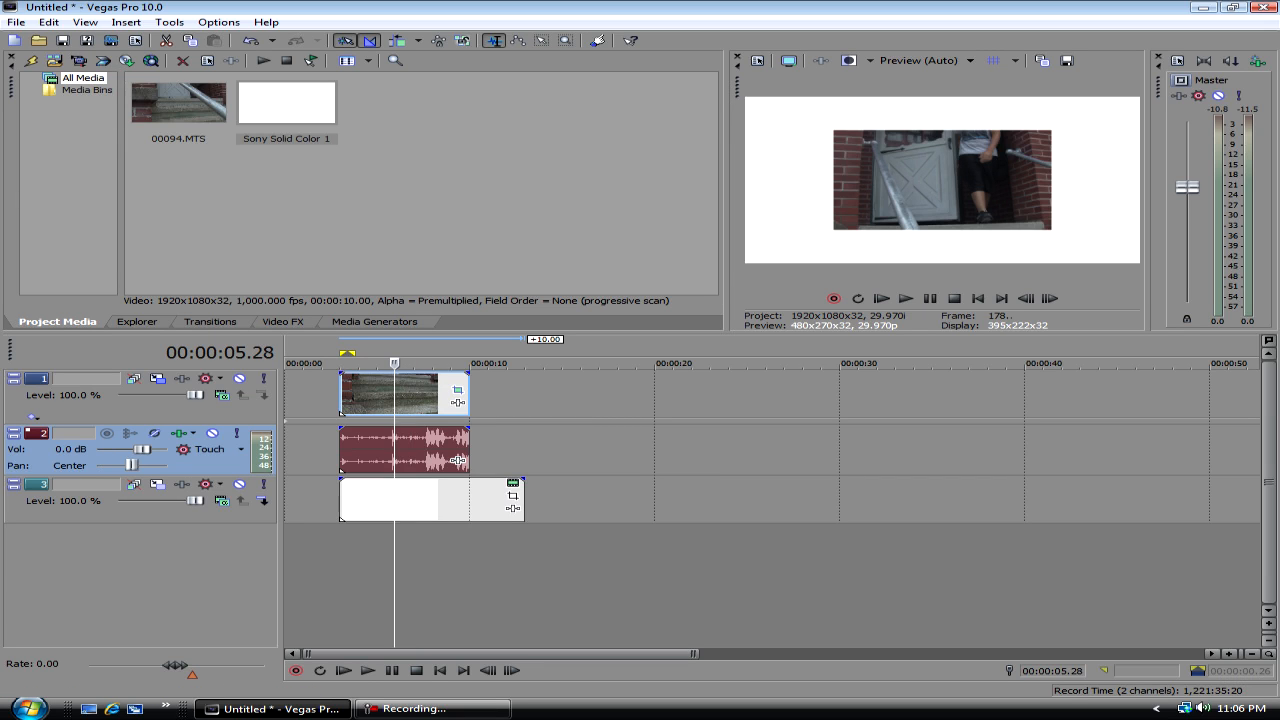
{"action": "left_click", "coordinate": [395, 394]}
{"action": "left_click", "coordinate": [396, 450]}
{"action": "left_click", "coordinate": [384, 394]}
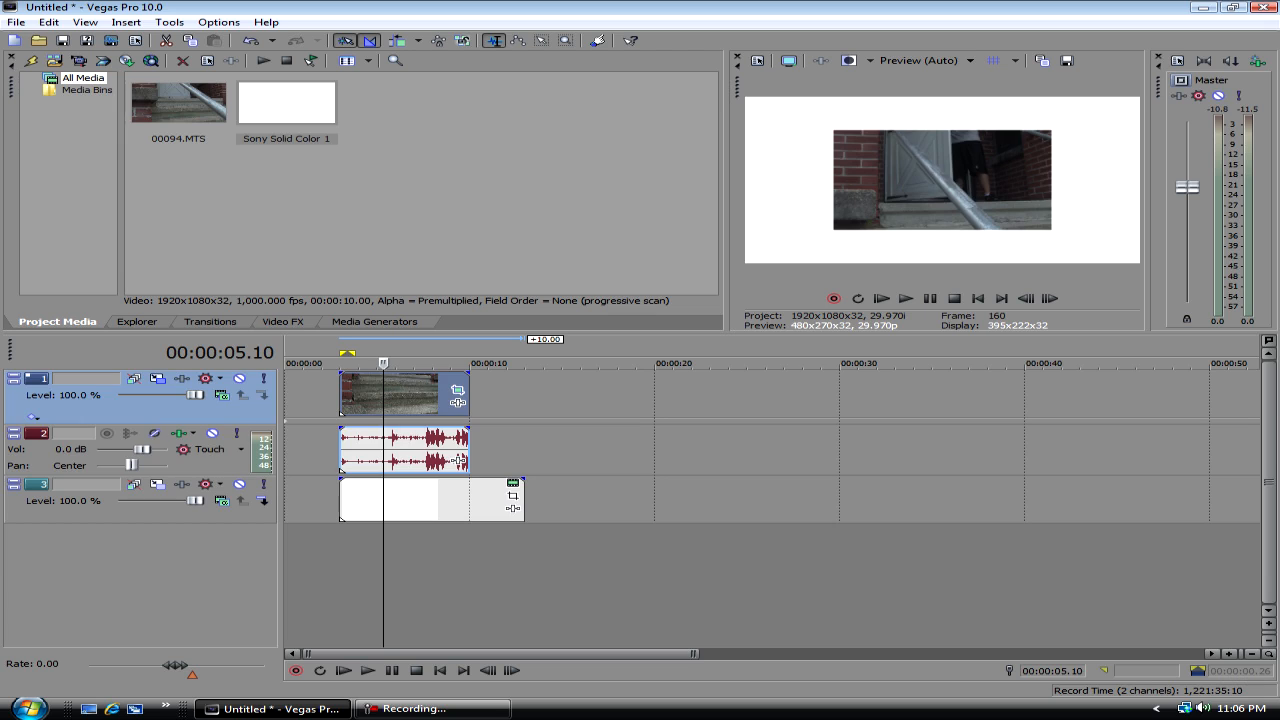
{"action": "left_click", "coordinate": [384, 450]}
{"action": "left_click", "coordinate": [384, 394]}
{"action": "left_click", "coordinate": [391, 450]}
{"action": "left_click_drag", "start_coordinate": [402, 450], "coordinate": [446, 448]}
- Delete the grouped 00094 events and undo the deletion
{"action": "right_click", "coordinate": [446, 444]}
{"action": "key", "text": "Up"}
{"action": "key", "text": "Up"}
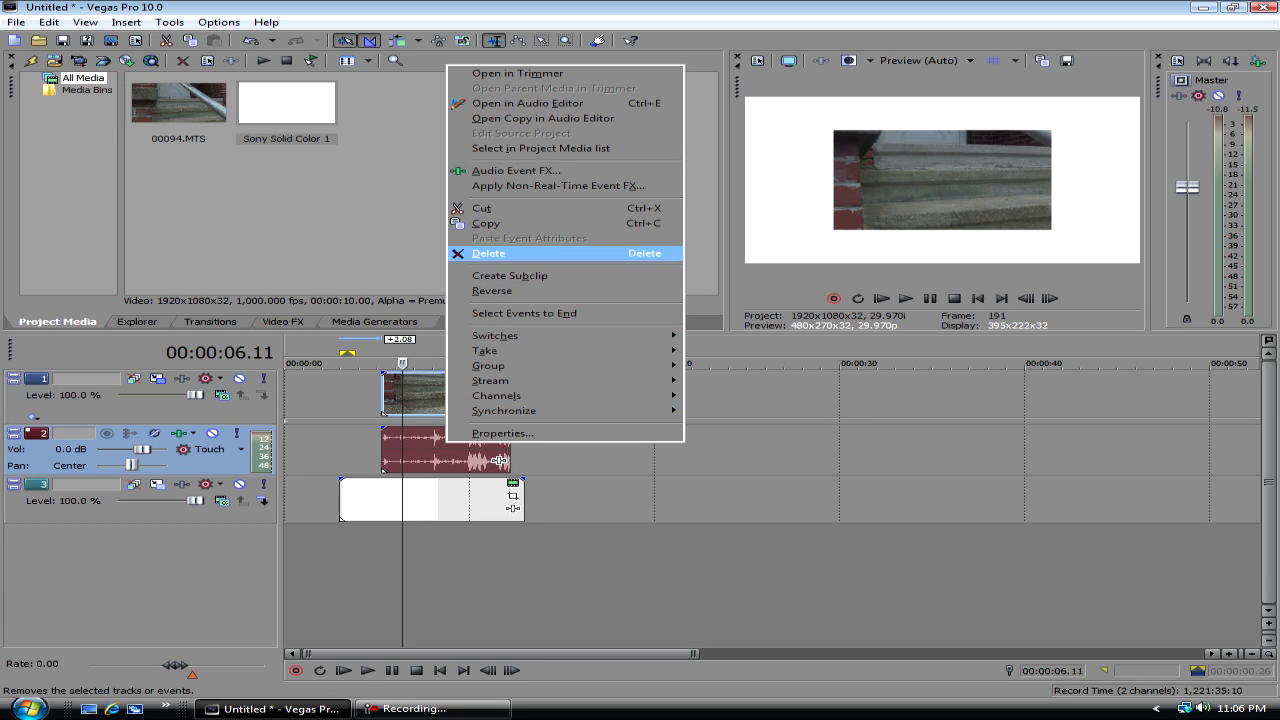
{"action": "key", "text": "Return"}
{"action": "key", "text": "alt+e"}
{"action": "key", "text": "Return"}
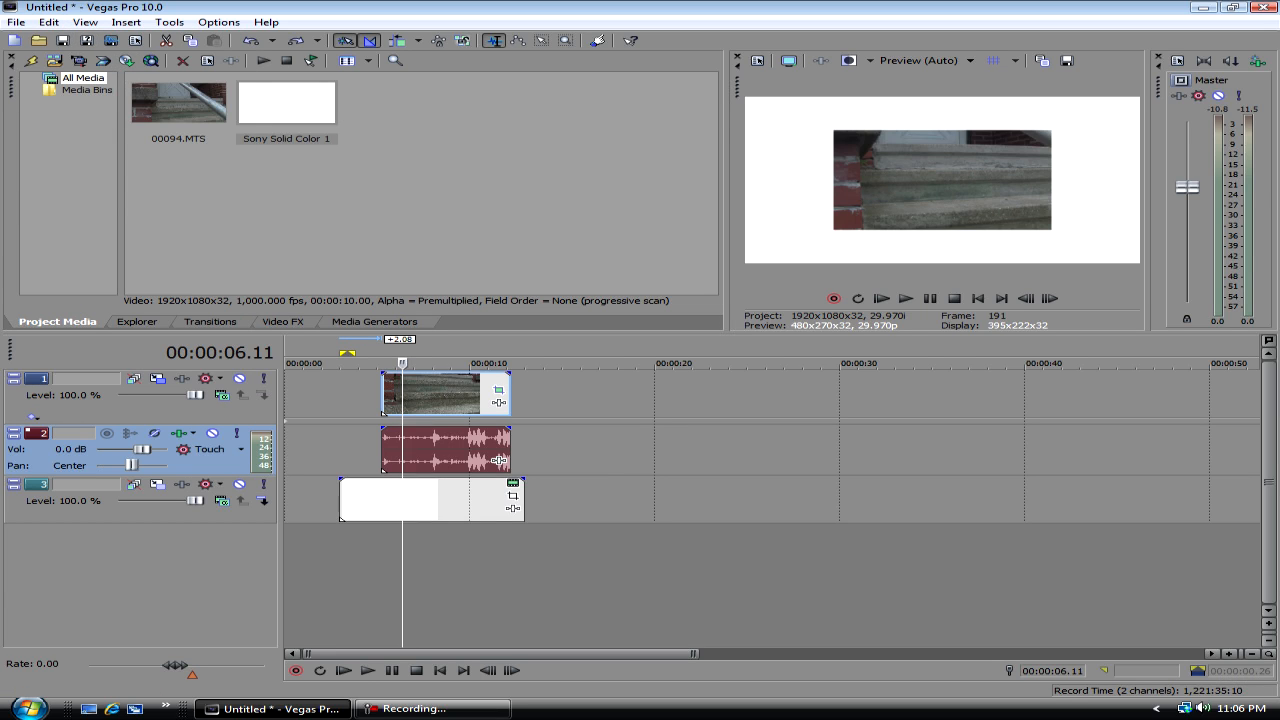
- Ungroup the 00094 video and audio events, and move only the video event to start at about 12 seconds
{"action": "key", "text": "u"}
{"action": "left_click_drag", "start_coordinate": [440, 396], "coordinate": [556, 396]}
{"action": "left_click", "coordinate": [556, 396]}
{"action": "left_click_drag", "start_coordinate": [368, 396], "coordinate": [372, 396]}
{"action": "left_click", "coordinate": [408, 396]}
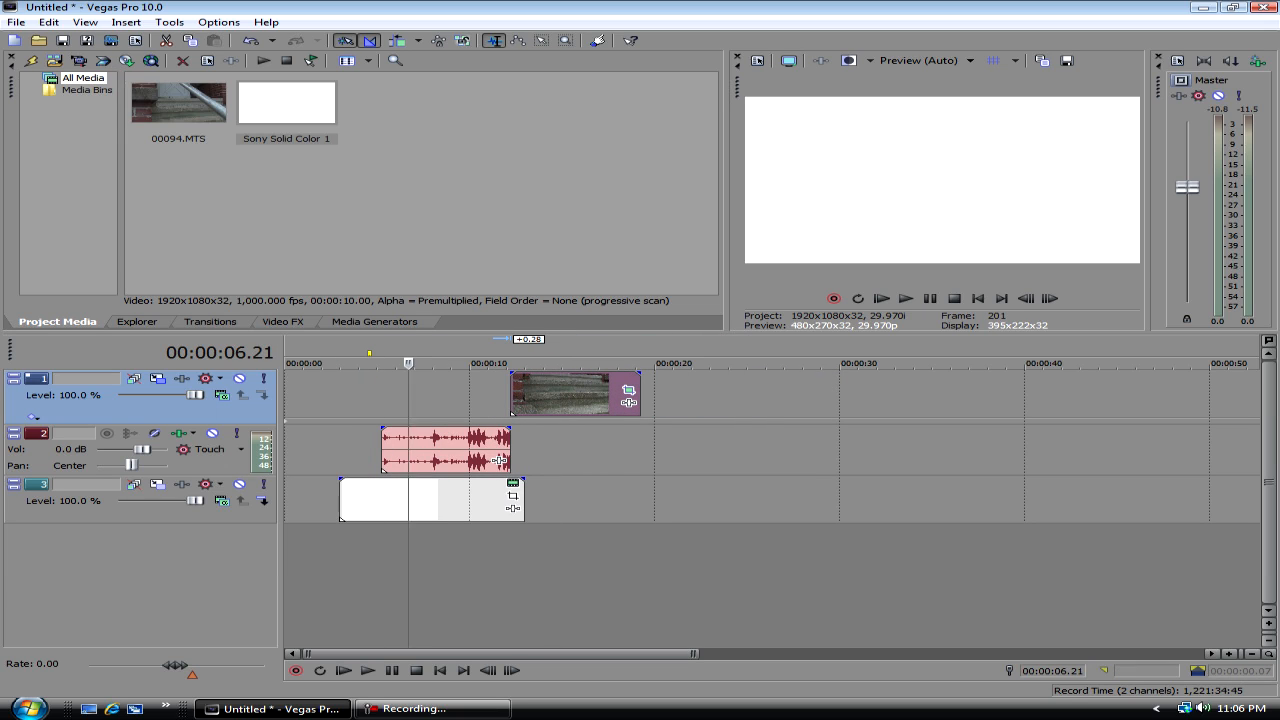
- Move the 00094 video event back to about 5 seconds so it lines up with its audio
{"action": "left_click", "coordinate": [568, 396]}
{"action": "left_click_drag", "start_coordinate": [568, 396], "coordinate": [439, 396]}
{"action": "left_click", "coordinate": [399, 450]}
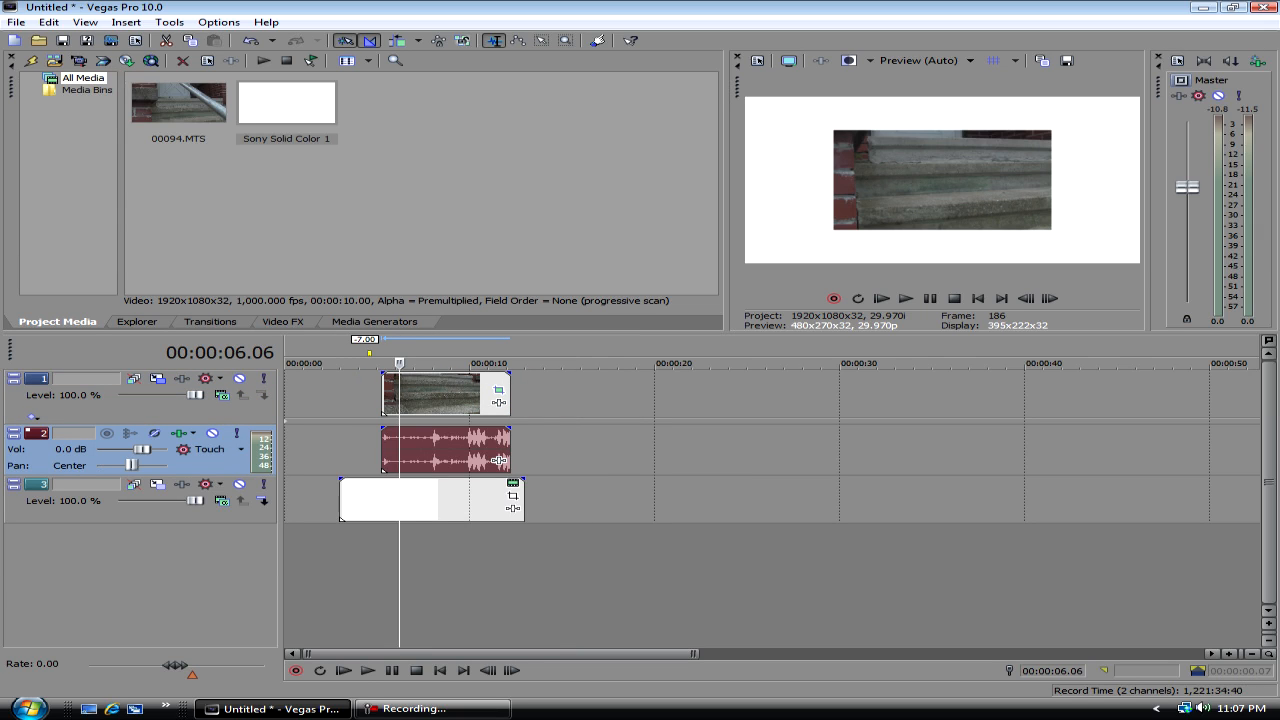
- Add a fade-in of a little over one second to the start of the 00094 video event
{"action": "left_click", "coordinate": [382, 450]}
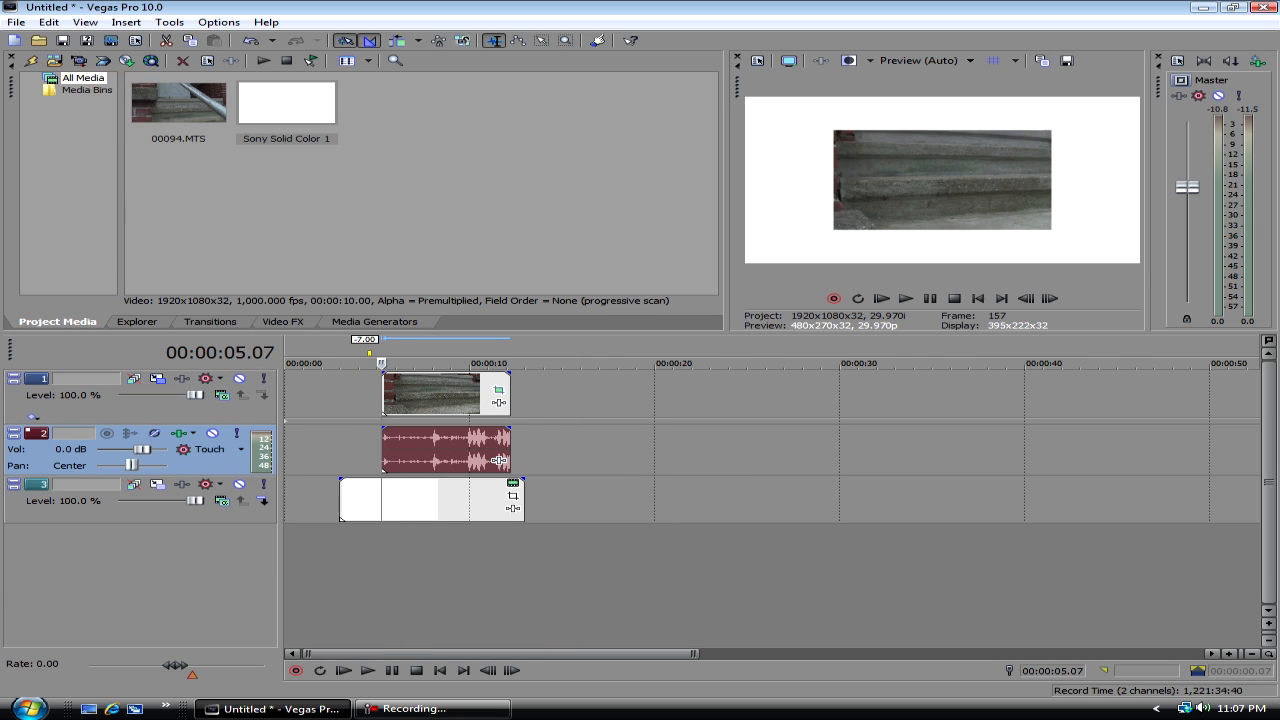
{"action": "key", "text": "Left"}
{"action": "key", "text": "Left"}
{"action": "key", "text": "Left"}
{"action": "left_click", "coordinate": [354, 450]}
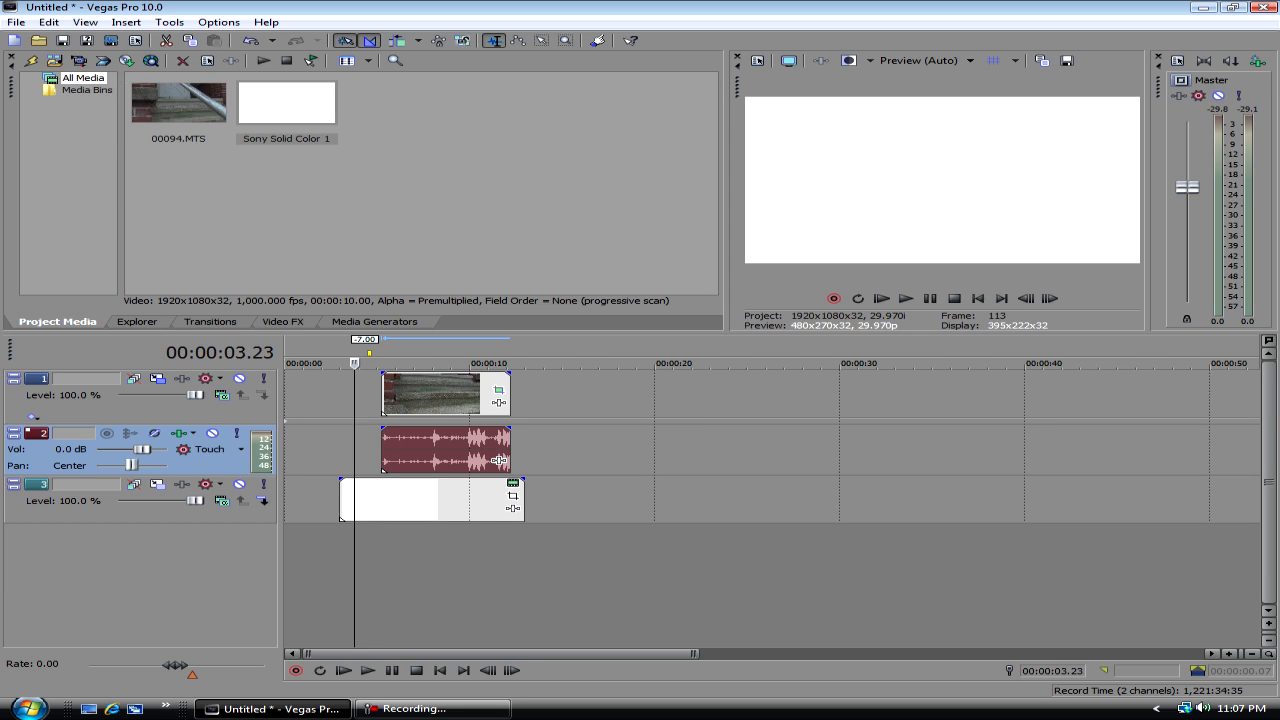
{"action": "left_click_drag", "start_coordinate": [383, 395], "coordinate": [408, 374]}
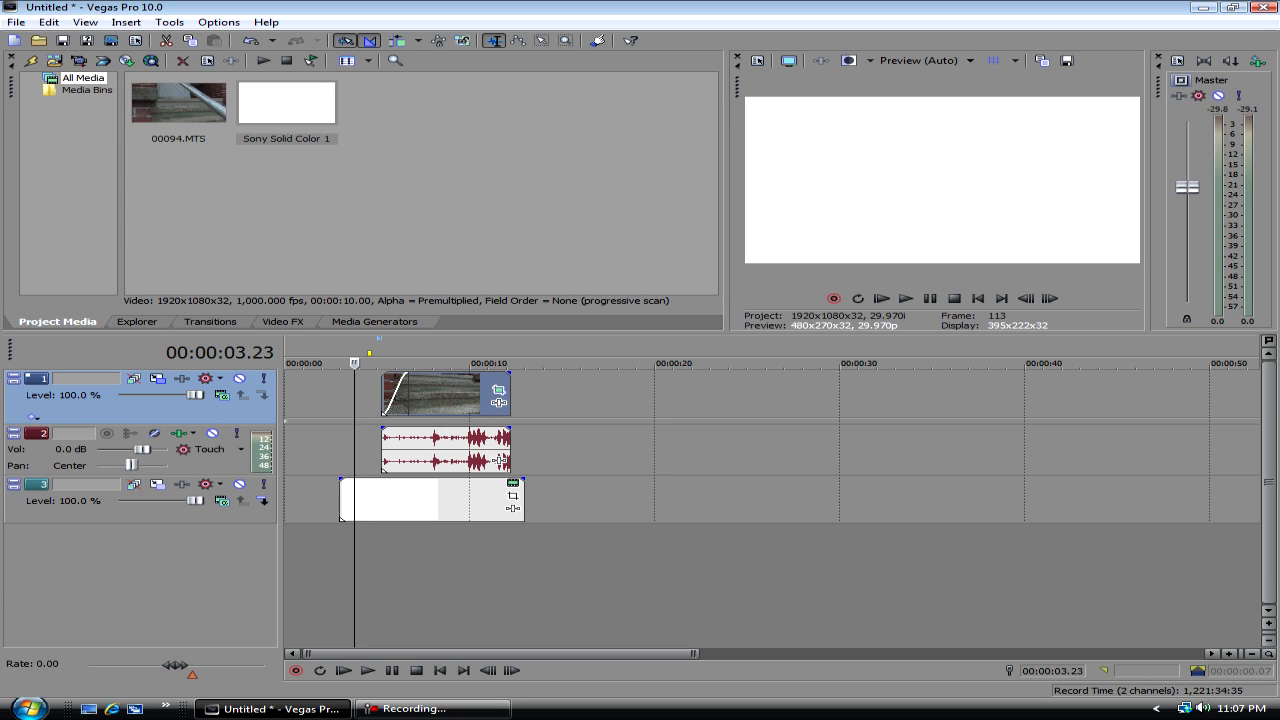
- Examine the fade type and transition options available for the video event's fade-in
{"action": "right_click", "coordinate": [401, 395]}
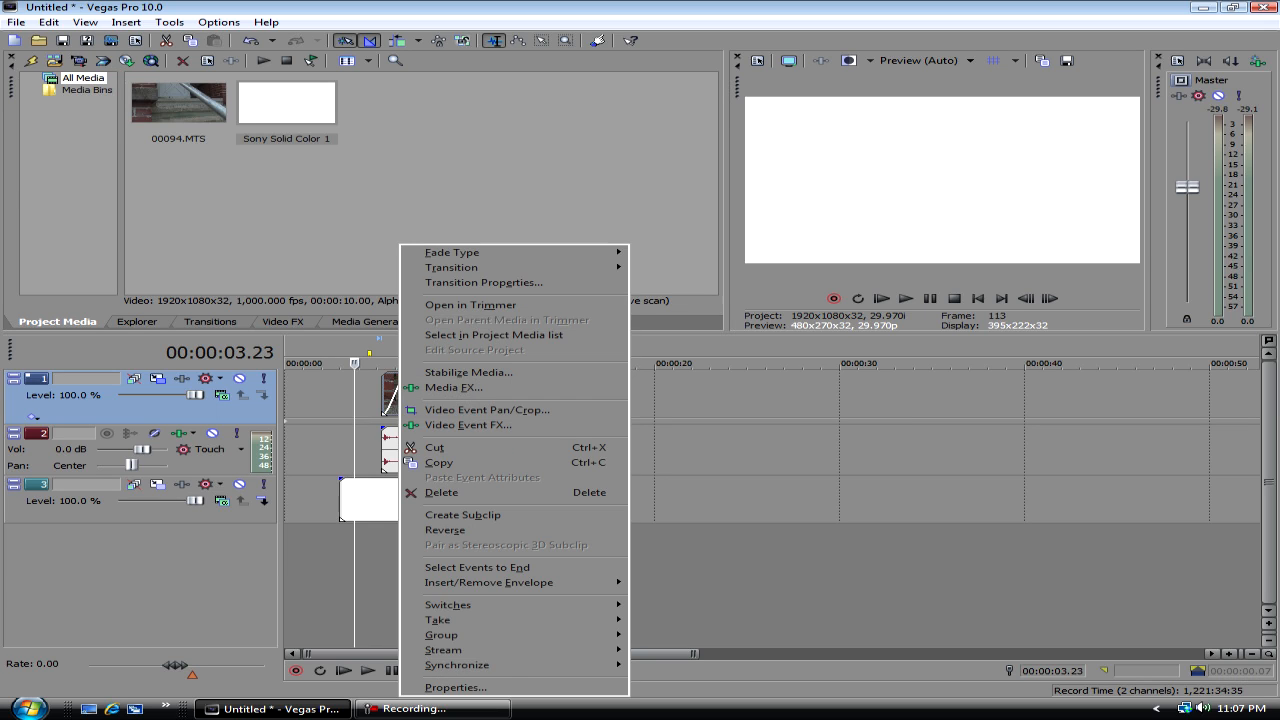
{"action": "left_click", "coordinate": [389, 395]}
{"action": "right_click", "coordinate": [389, 395]}
{"action": "mouse_move", "coordinate": [445, 267]}
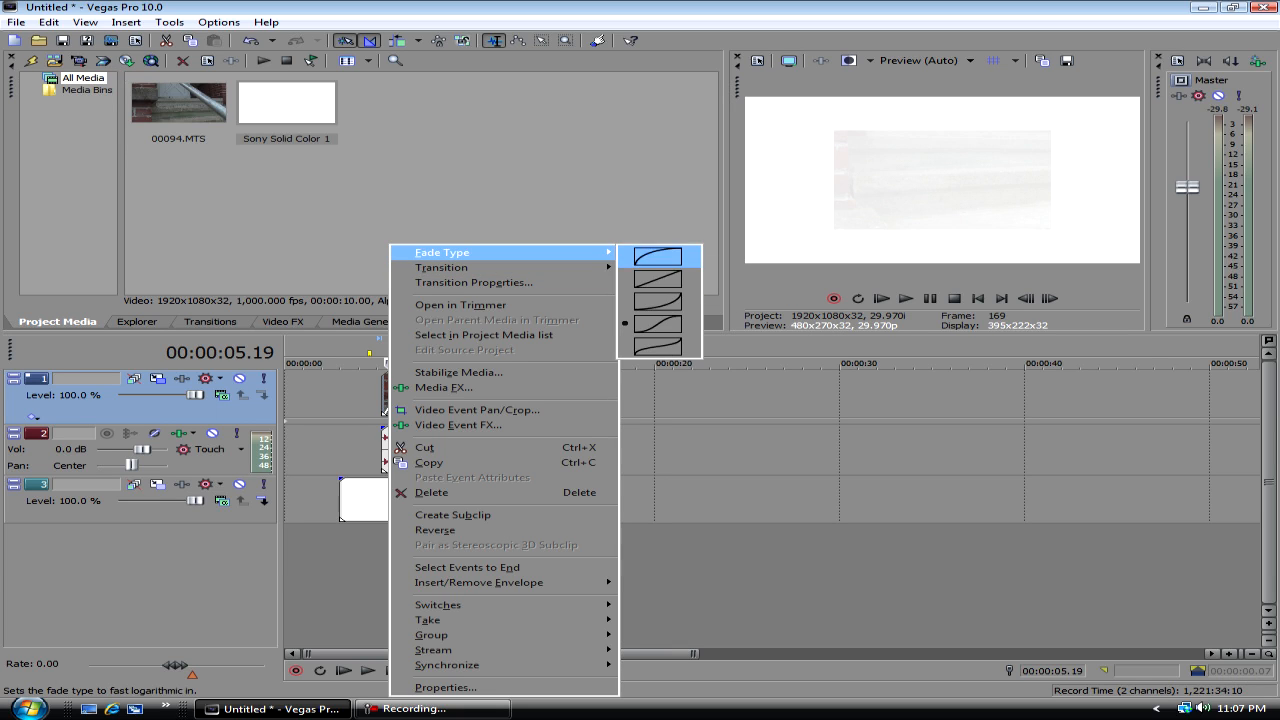
{"action": "mouse_move", "coordinate": [560, 267]}
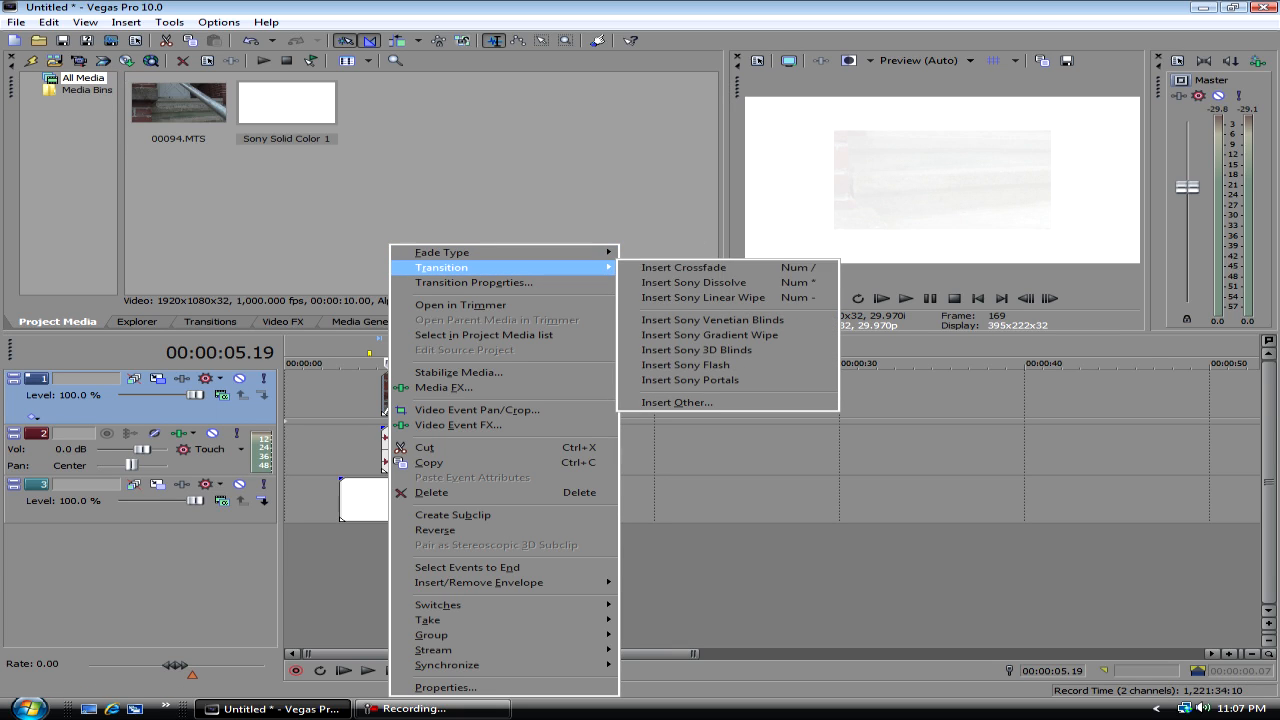
{"action": "left_click", "coordinate": [712, 319]}
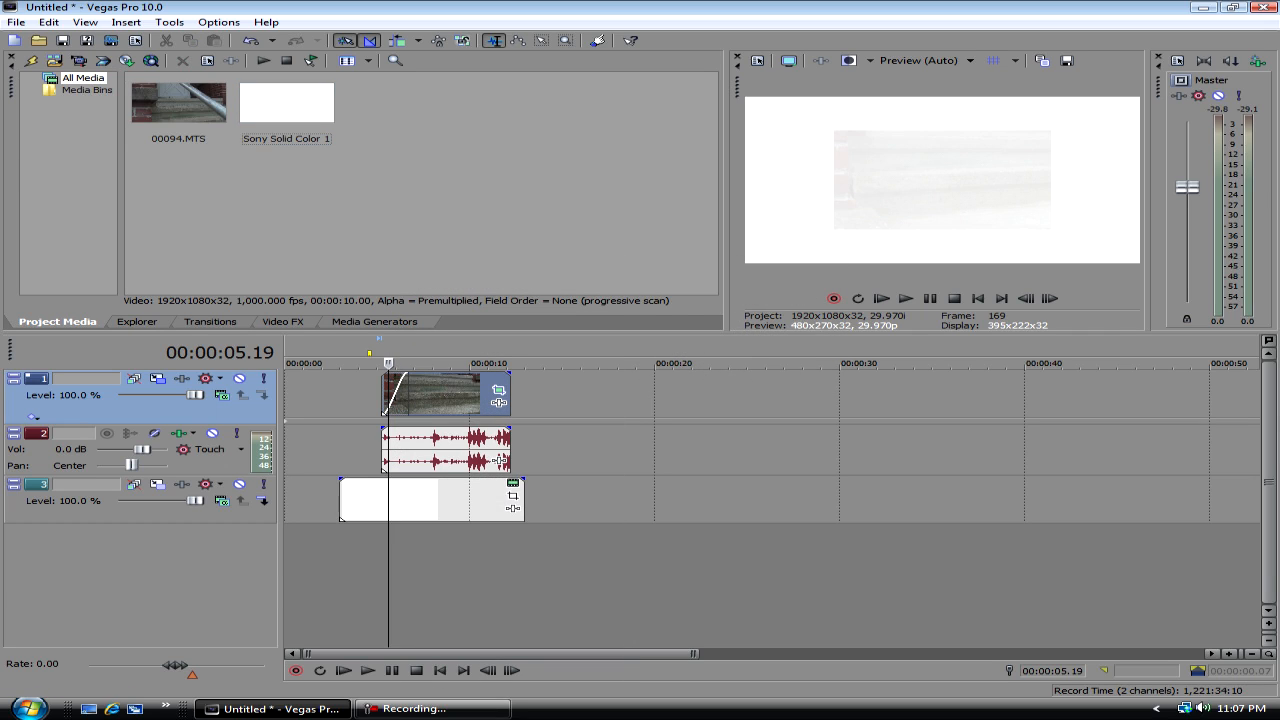
- Preview the 00094 clip's fade-in by playing the timeline from about 5 to 7 seconds
{"action": "left_click_drag", "start_coordinate": [388, 363], "coordinate": [420, 363]}
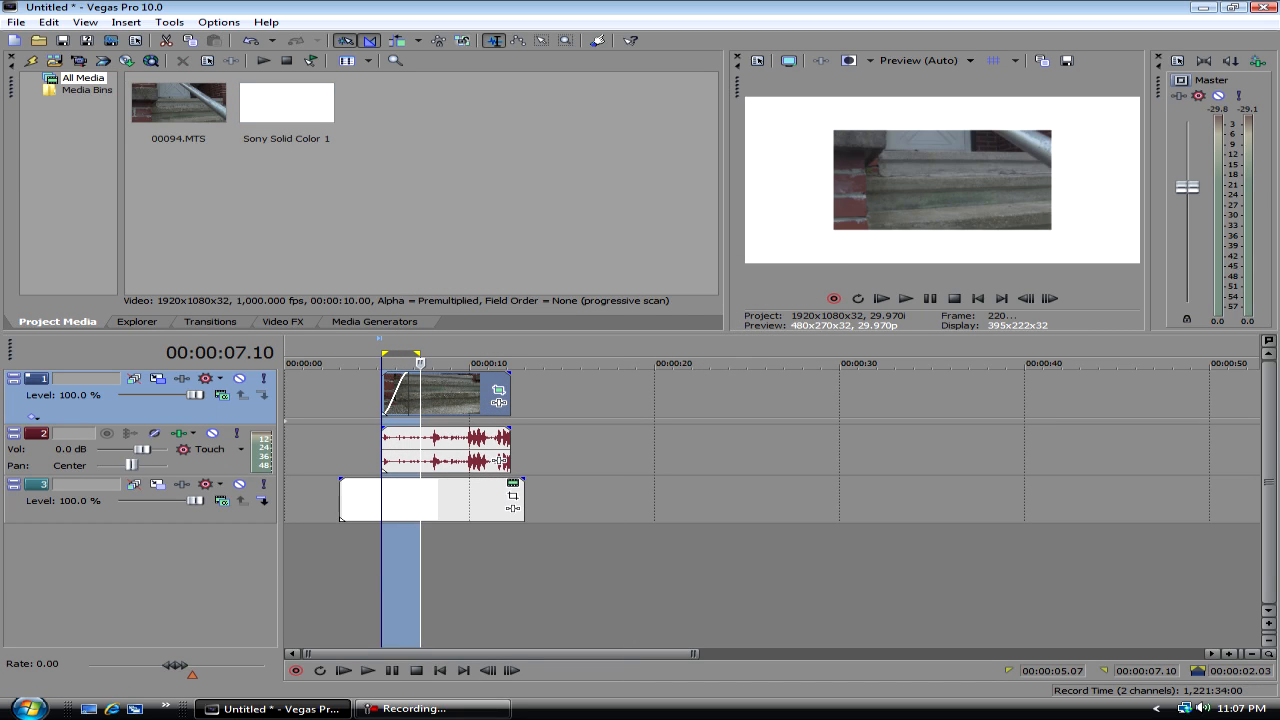
{"action": "key", "text": "space"}
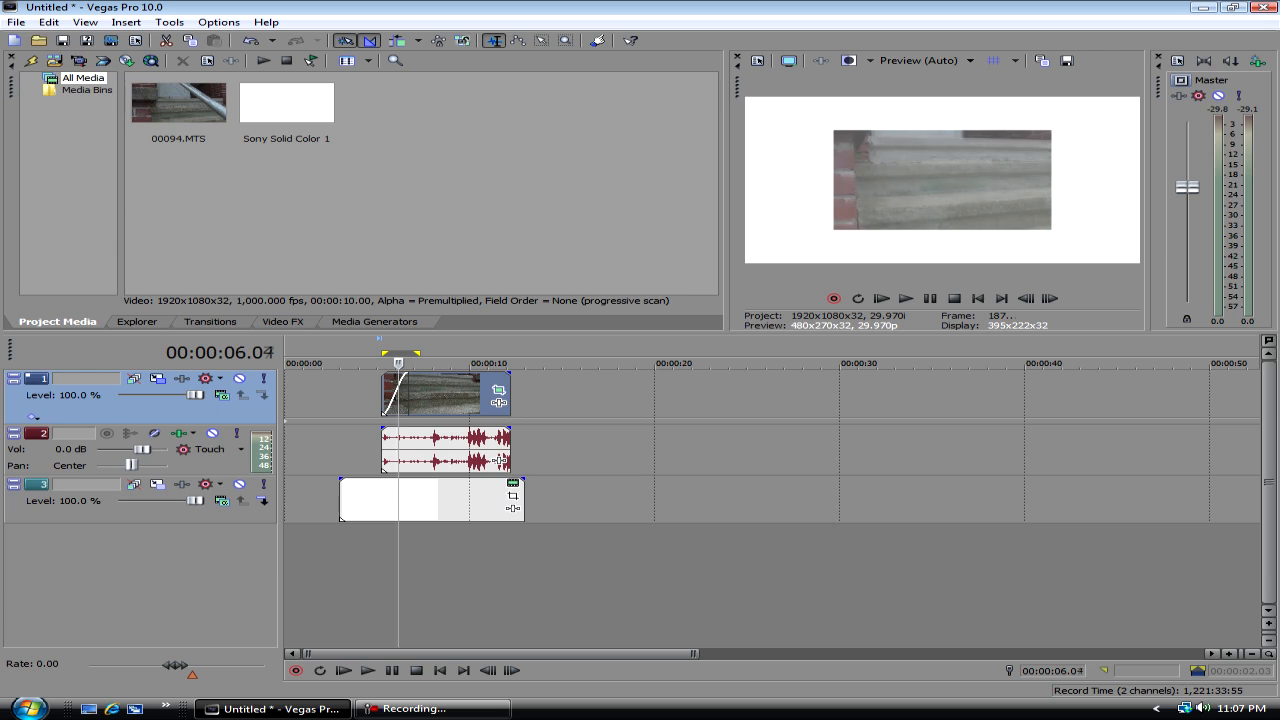
{"action": "key", "text": "space"}
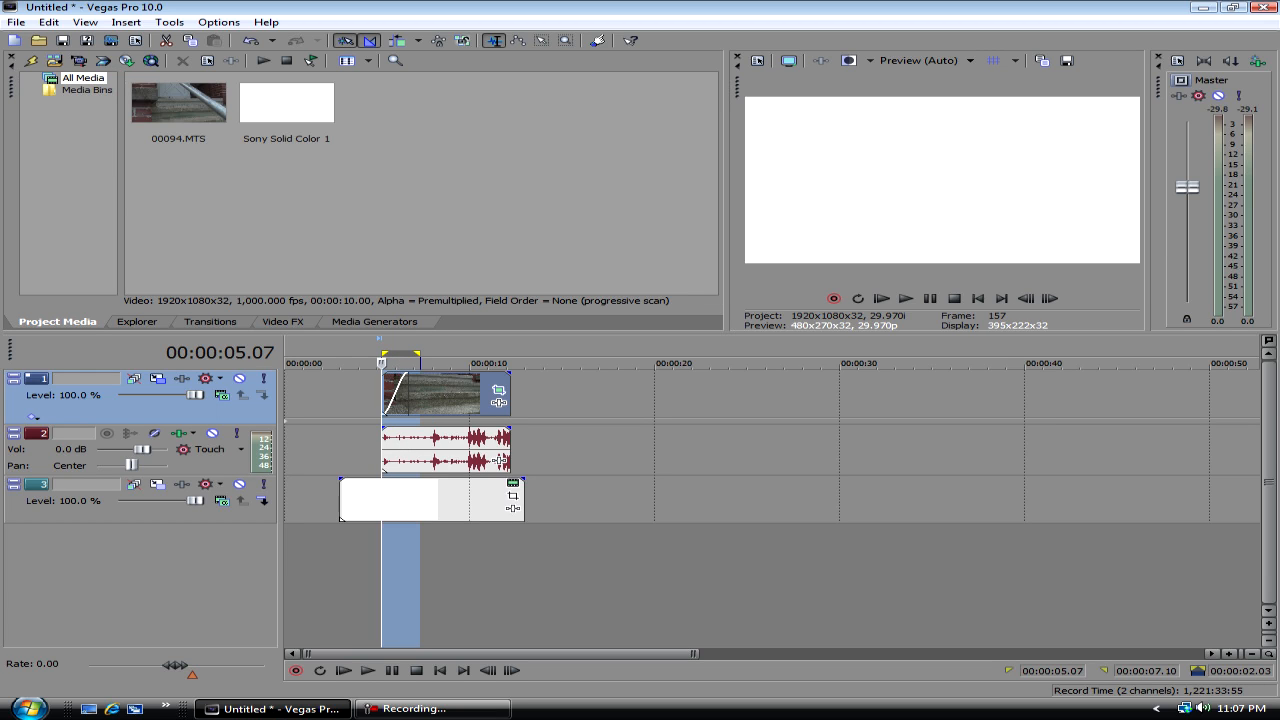
{"action": "key", "text": "space"}
{"action": "left_click", "coordinate": [438, 395]}
{"action": "left_click", "coordinate": [549, 400]}
- Examine the available video effects and the Black and White presets with the playhead on the 00094 clip
{"action": "left_click", "coordinate": [283, 322]}
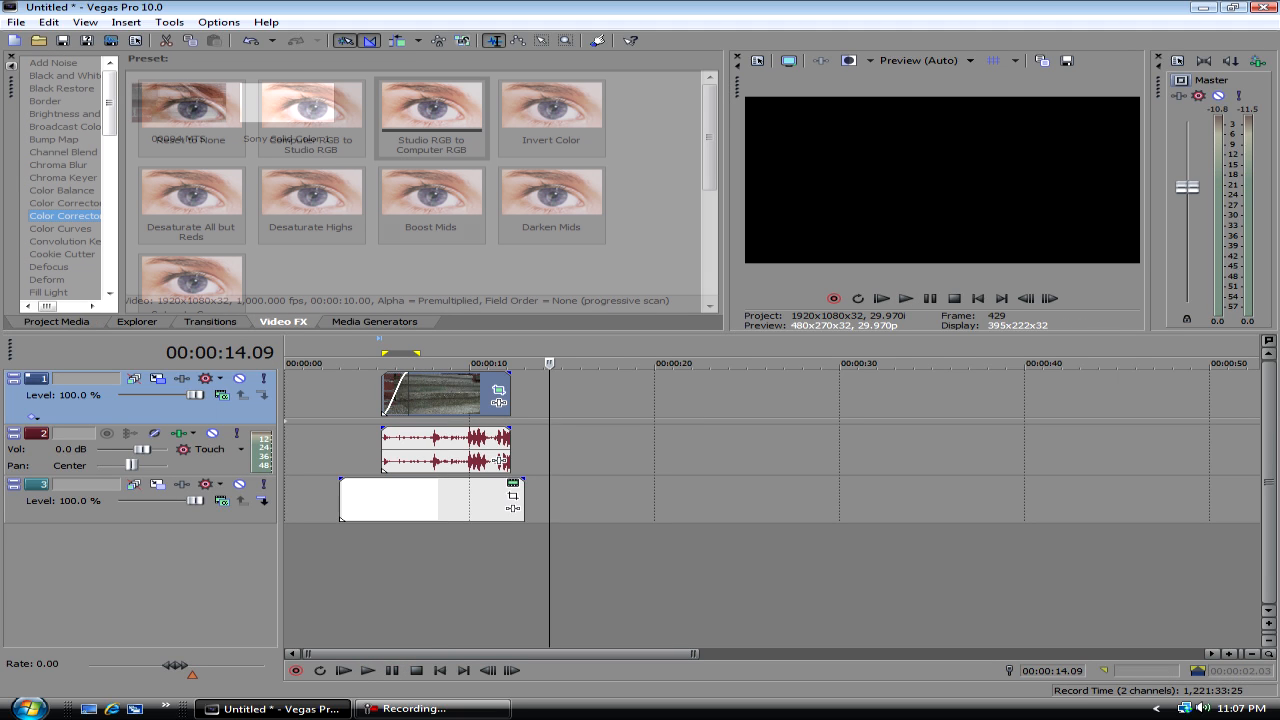
{"action": "left_click", "coordinate": [451, 396]}
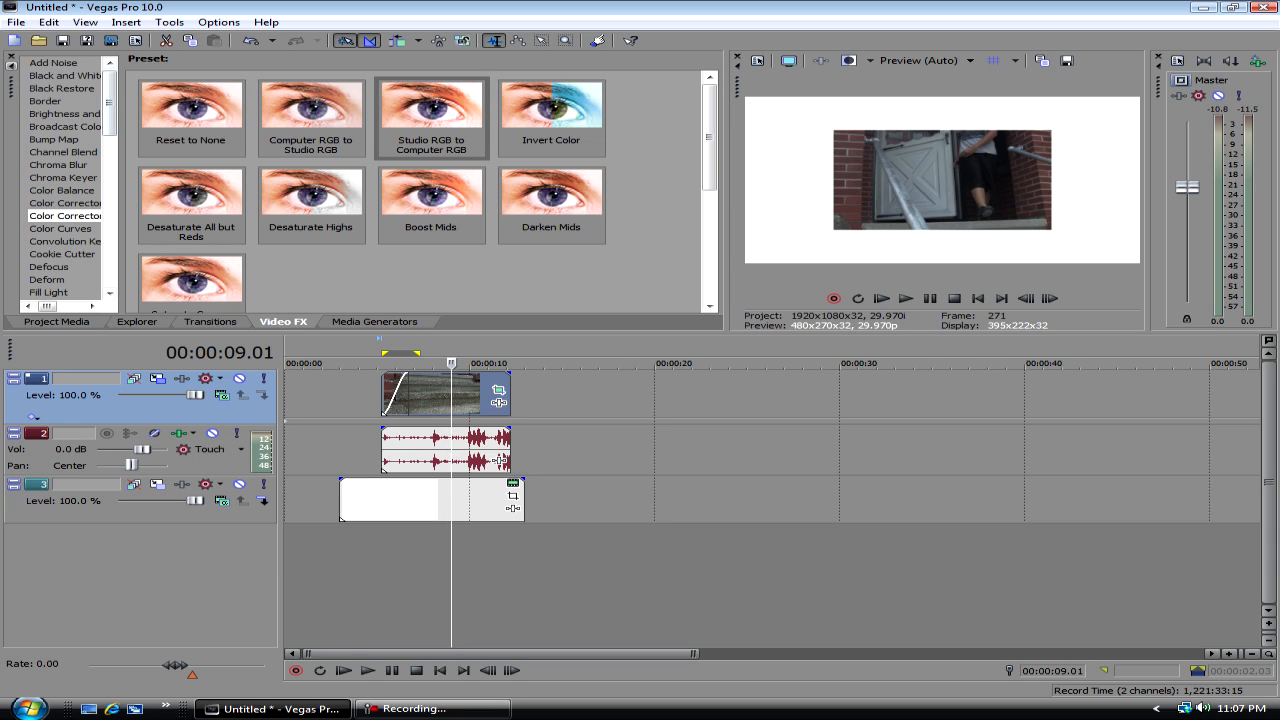
{"action": "left_click", "coordinate": [65, 77]}
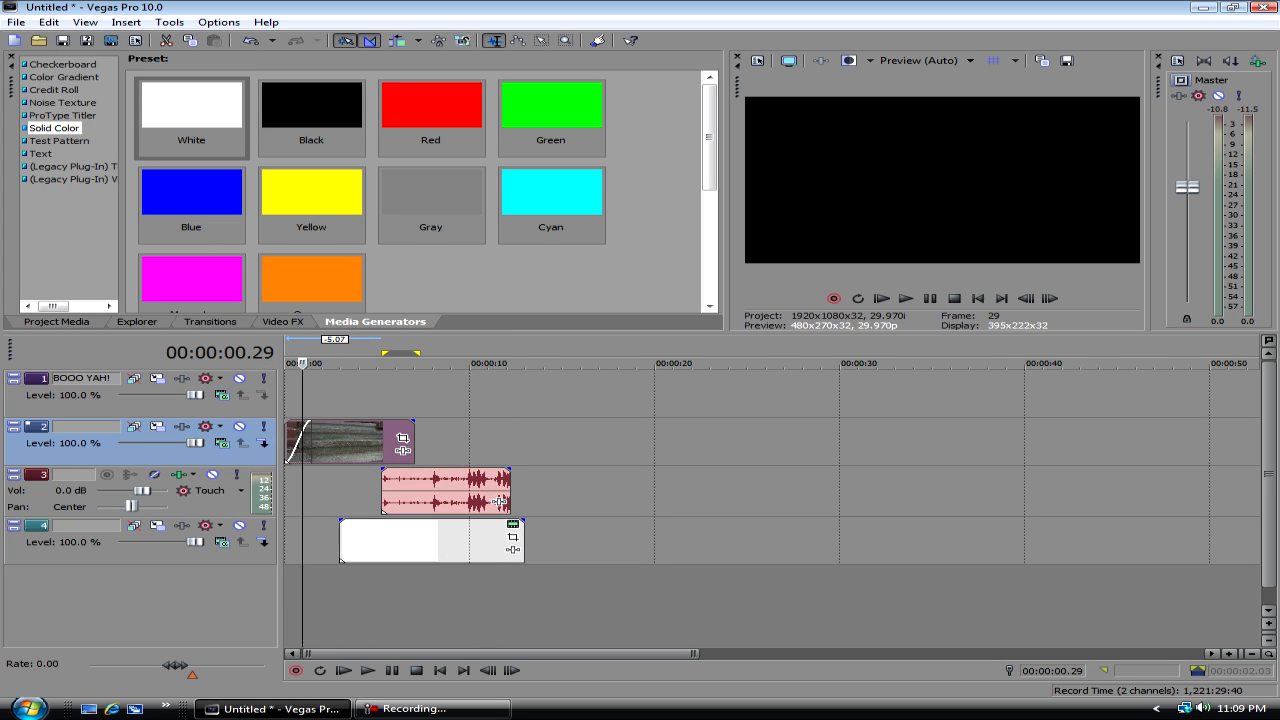
- Move the 00094 audio event and the white solid color event to the very start of the timeline
{"action": "left_click_drag", "start_coordinate": [440, 490], "coordinate": [343, 490]}
{"action": "left_click_drag", "start_coordinate": [415, 541], "coordinate": [360, 541]}
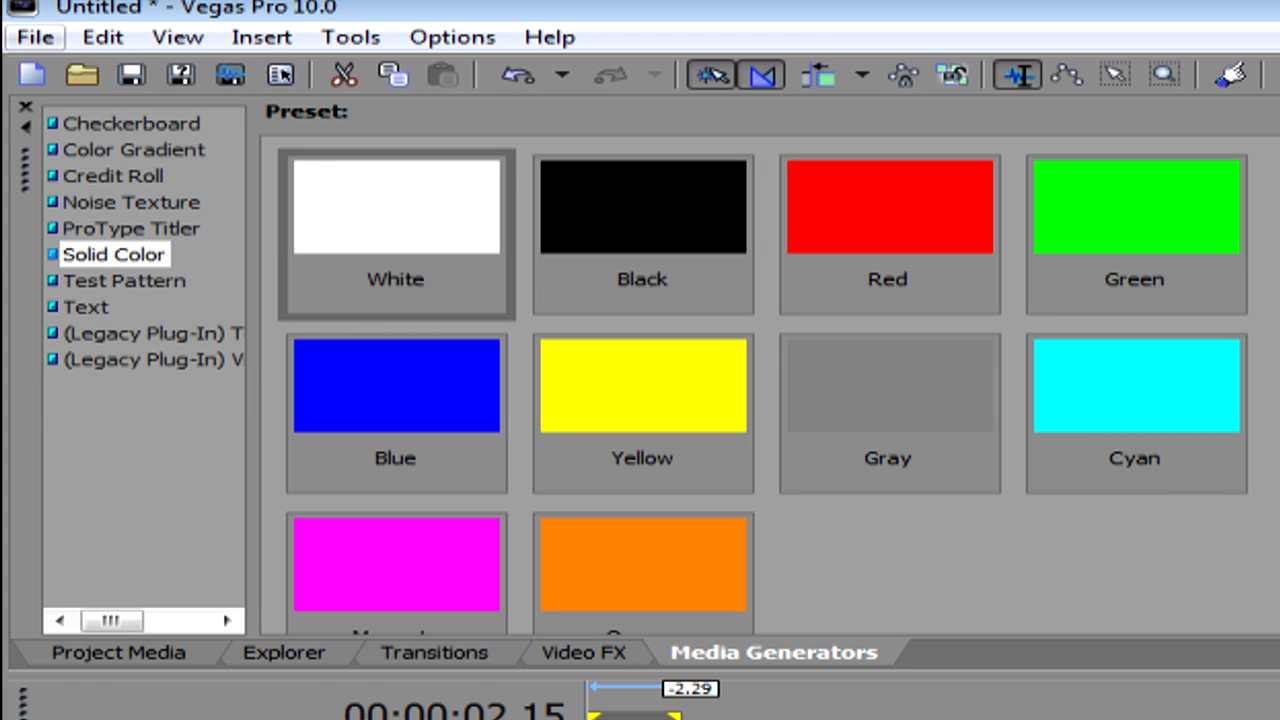
- Start a Render As export to the Desktop and name the output file BOO YAH!
{"action": "left_click", "coordinate": [35, 37]}
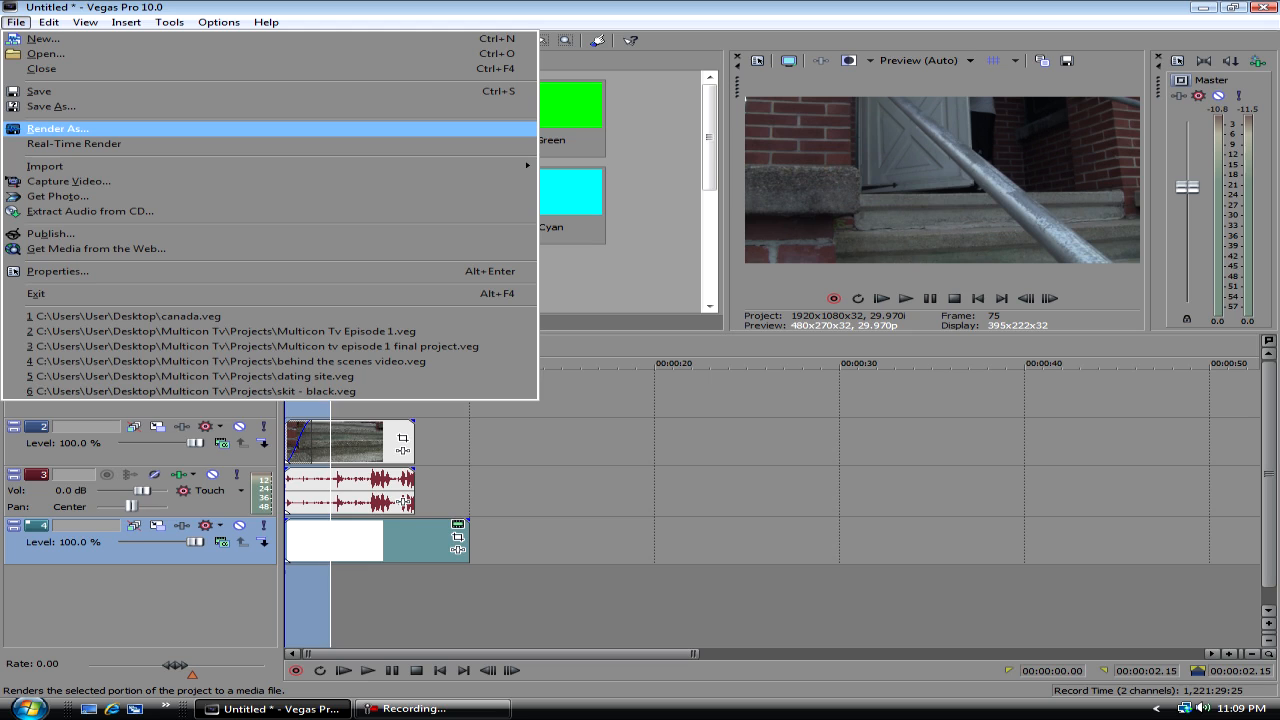
{"action": "left_click", "coordinate": [16, 22]}
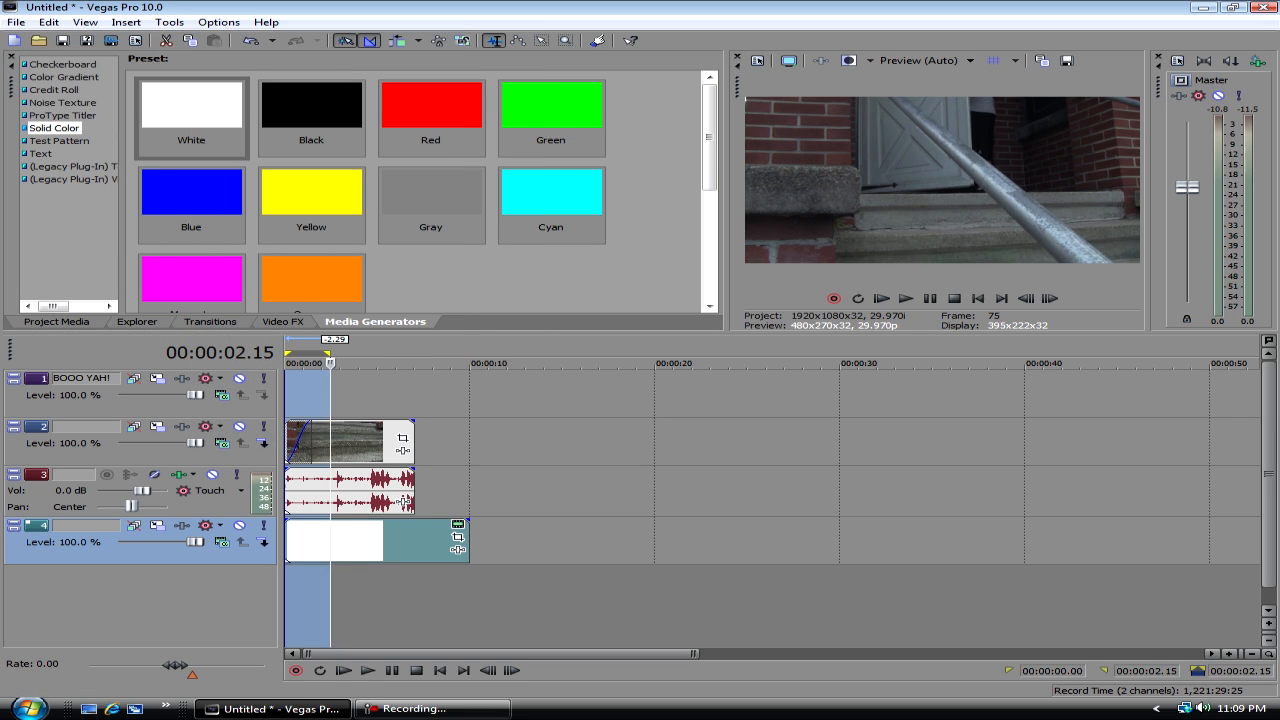
{"action": "left_click", "coordinate": [16, 22]}
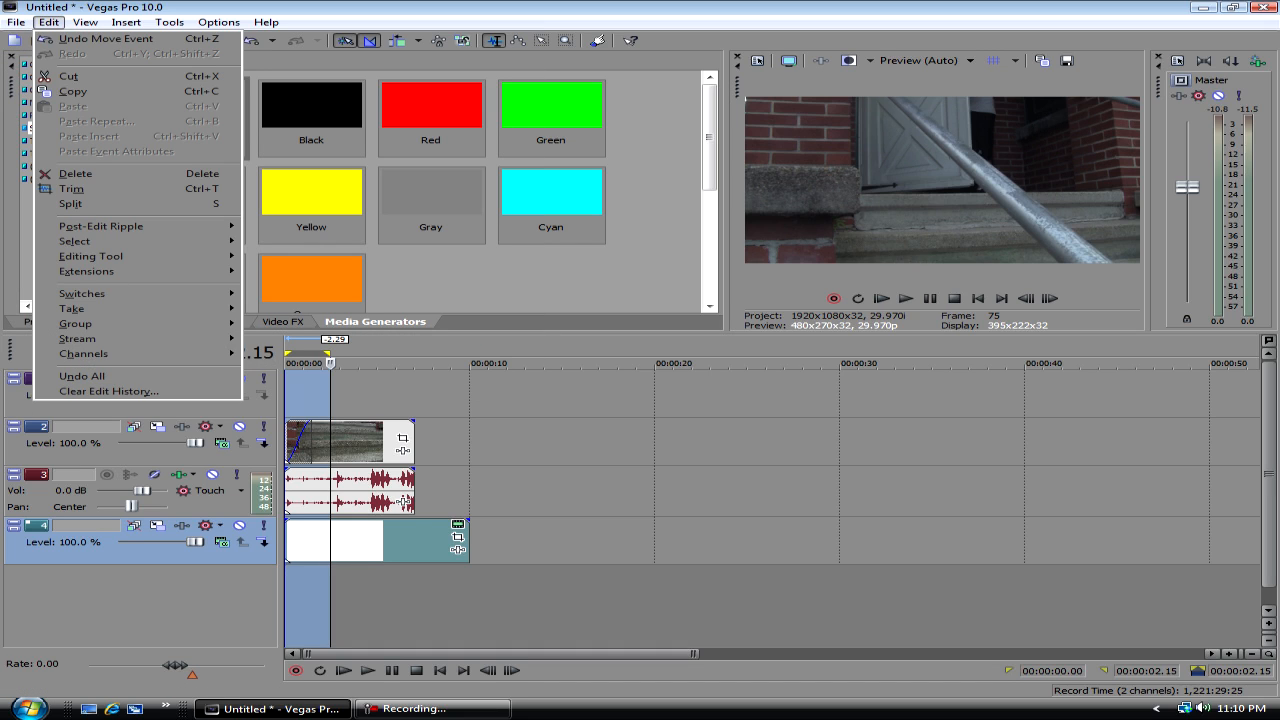
{"action": "left_click", "coordinate": [48, 22]}
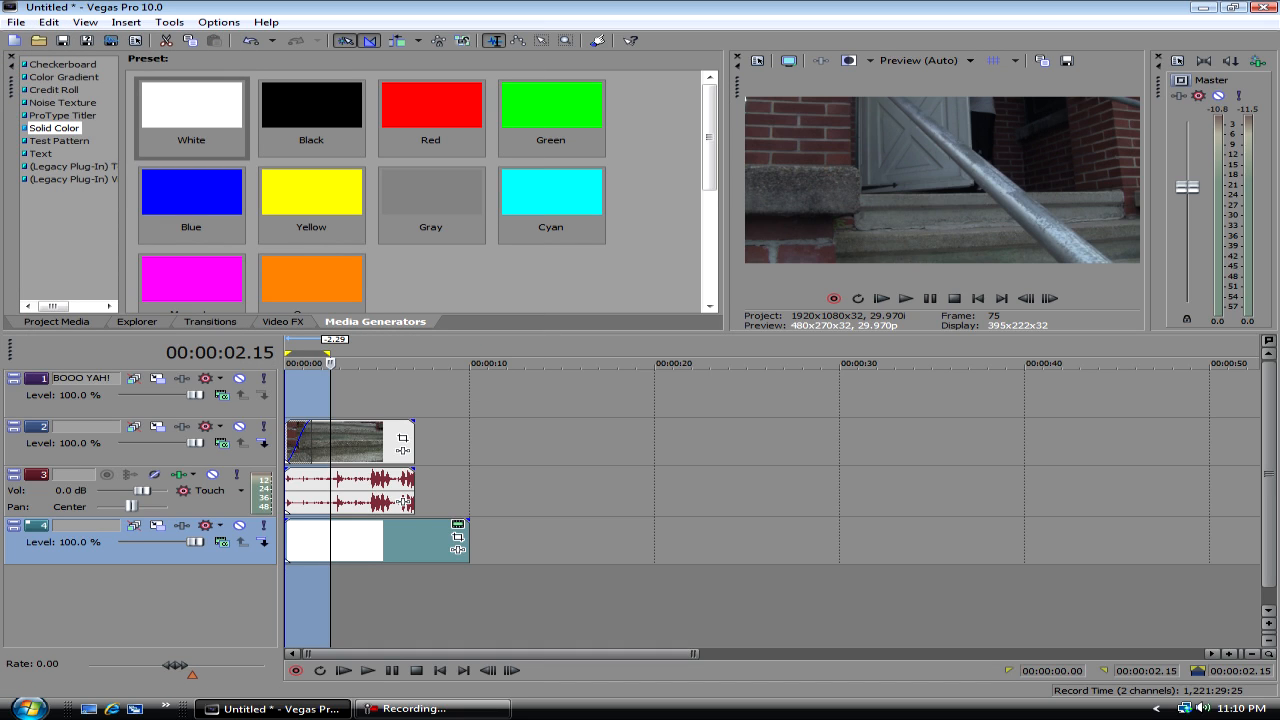
{"action": "left_click", "coordinate": [16, 22]}
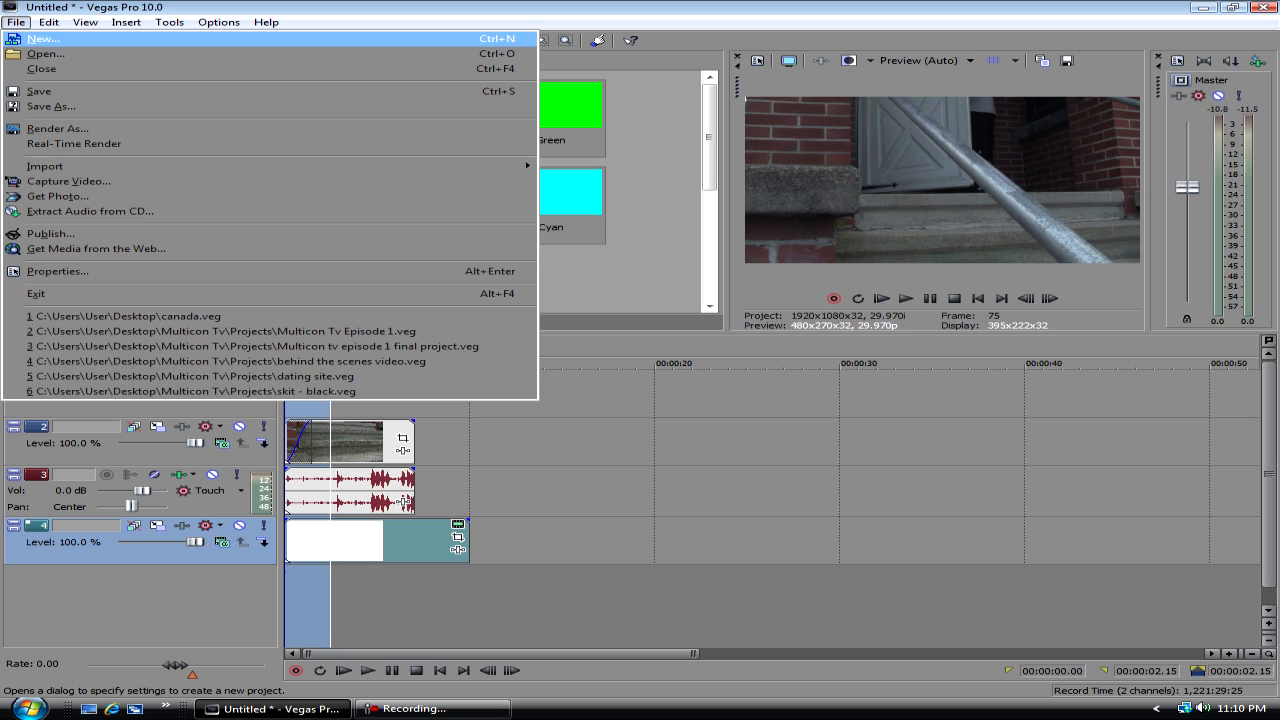
{"action": "left_click", "coordinate": [75, 143]}
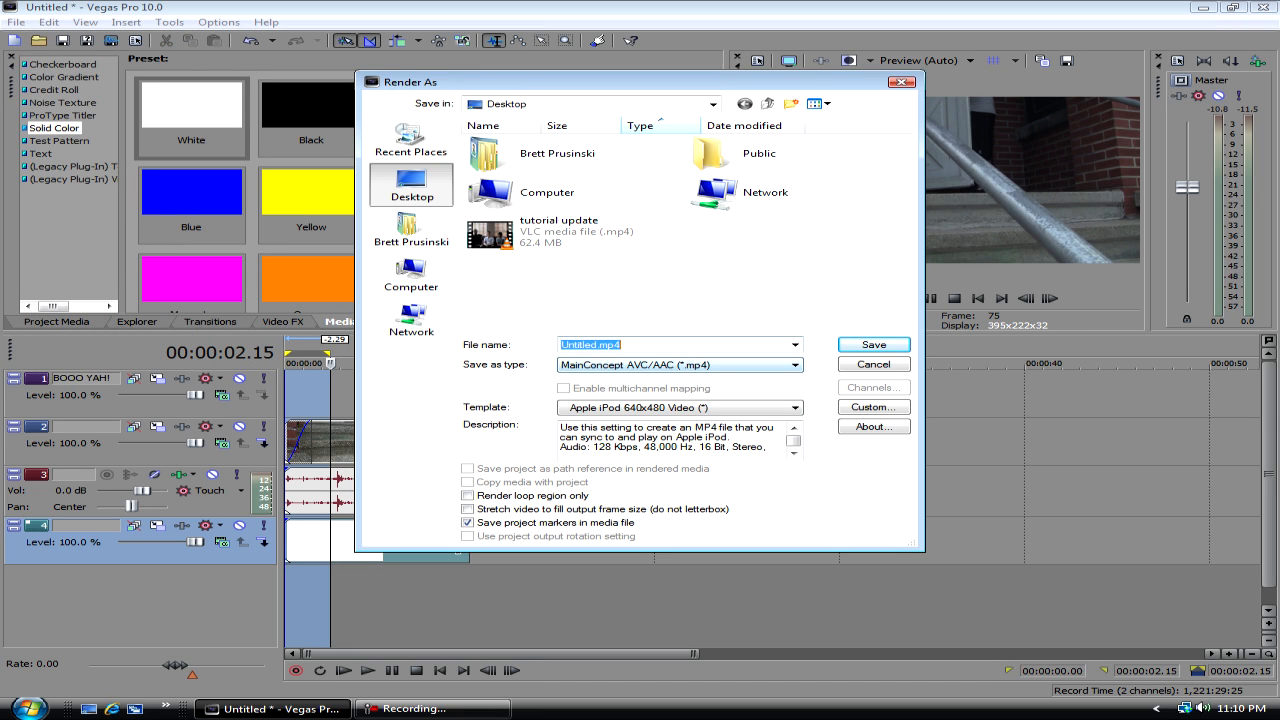
{"action": "key", "text": "BackSpace"}
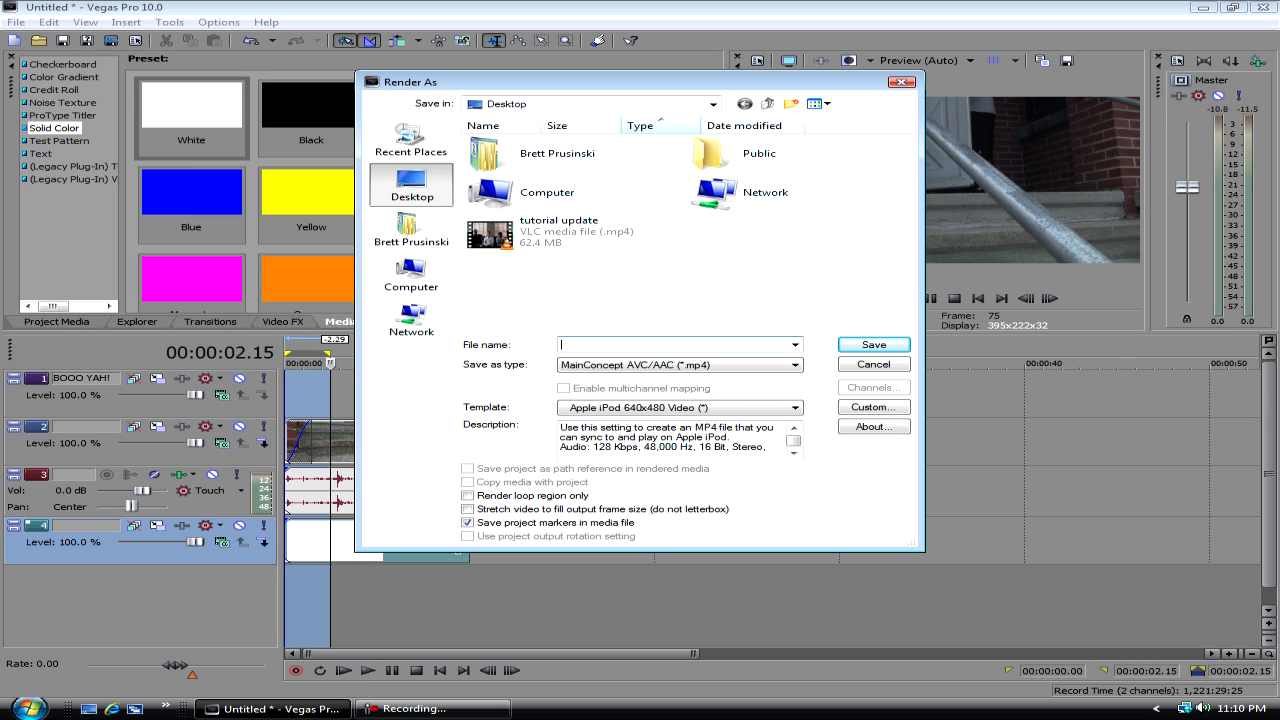
{"action": "type", "text": "BOO YAH!"}
- Set the render format to Windows Media Video V11 (*.wmv) with the Youtube MTS FILE RENDERING template
{"action": "left_click", "coordinate": [795, 365]}
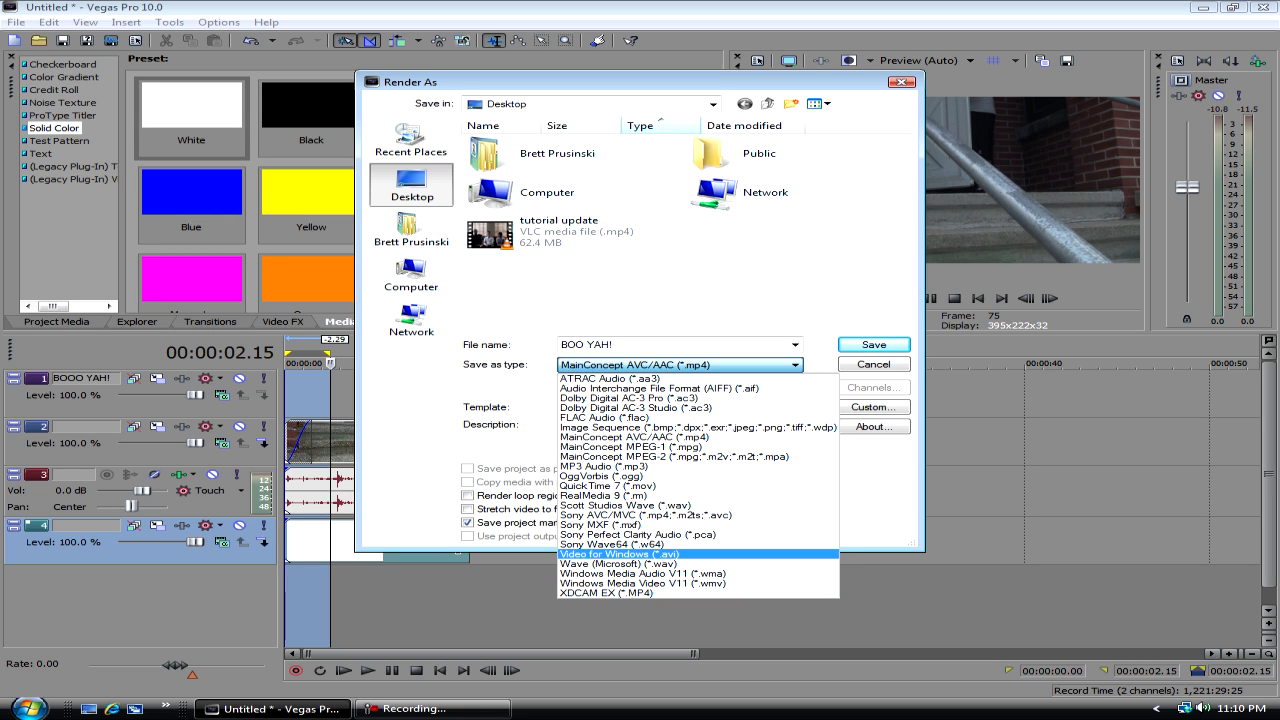
{"action": "left_click", "coordinate": [636, 437]}
{"action": "left_click", "coordinate": [794, 365]}
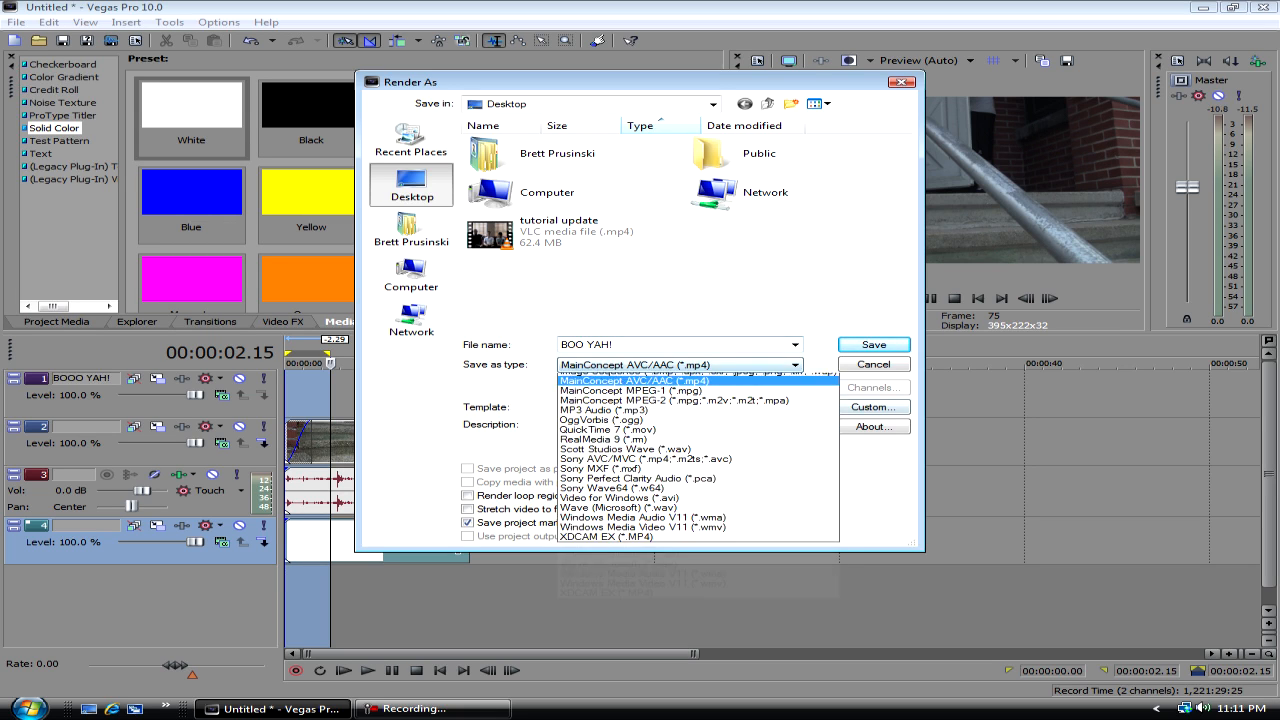
{"action": "left_click", "coordinate": [643, 583]}
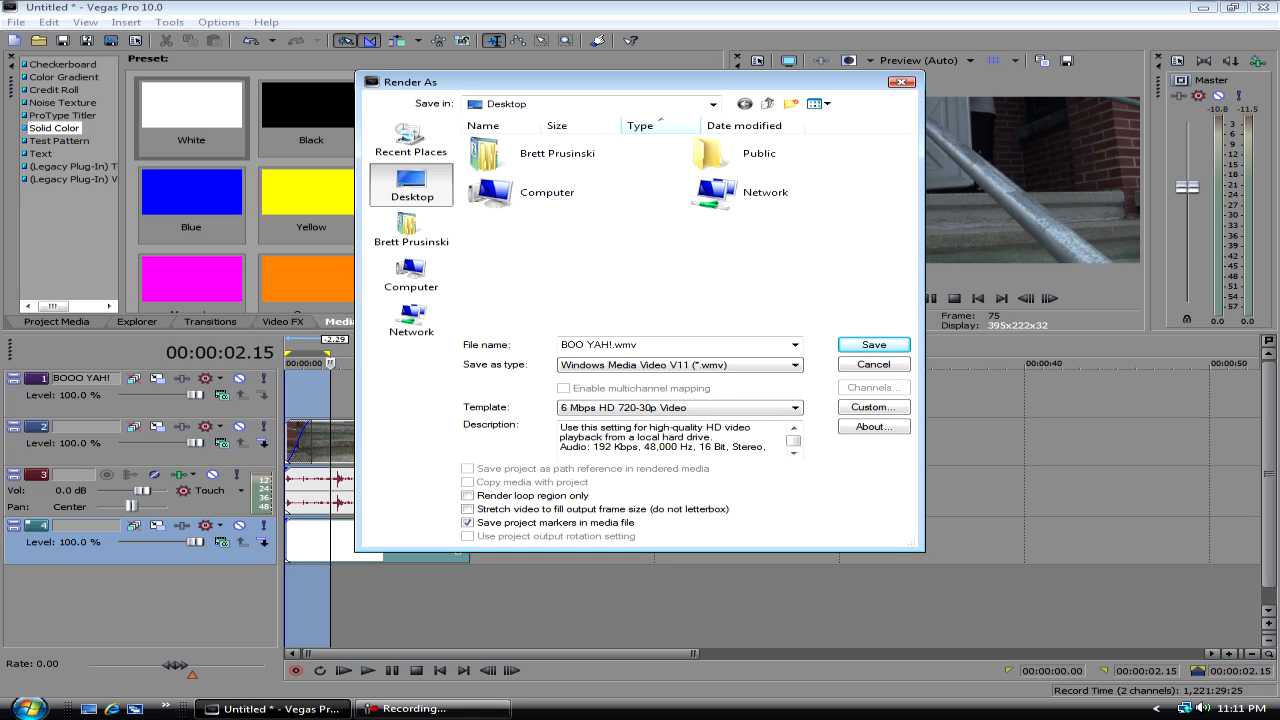
{"action": "left_click", "coordinate": [794, 408]}
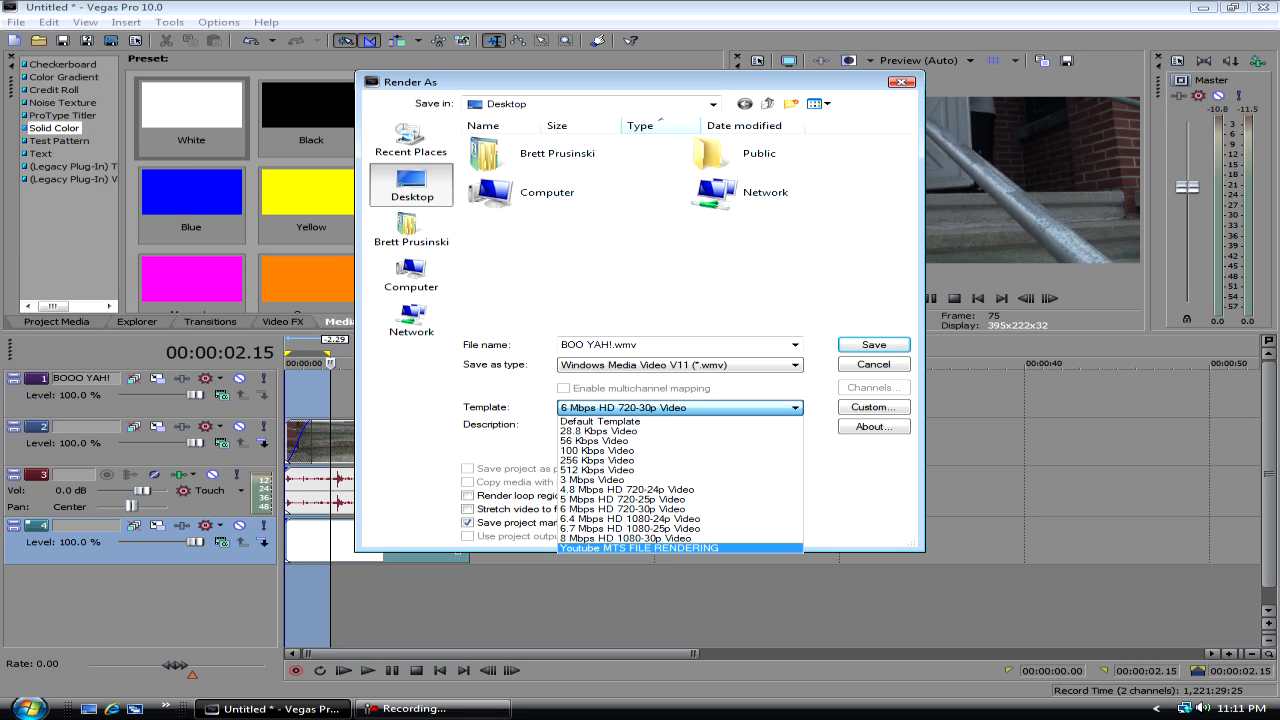
{"action": "key", "text": "Return"}
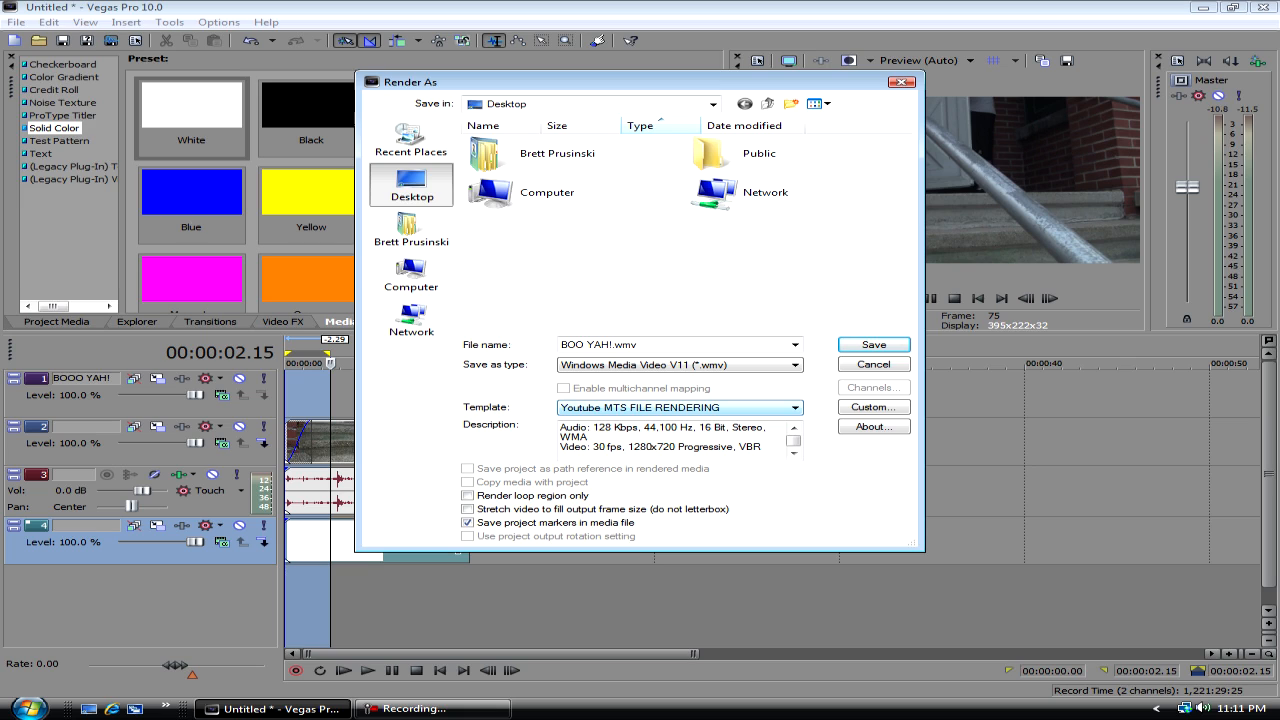
- Examine the render template's custom audio, video and index/summary settings, including the audio mode and image size options
{"action": "left_click", "coordinate": [874, 407]}
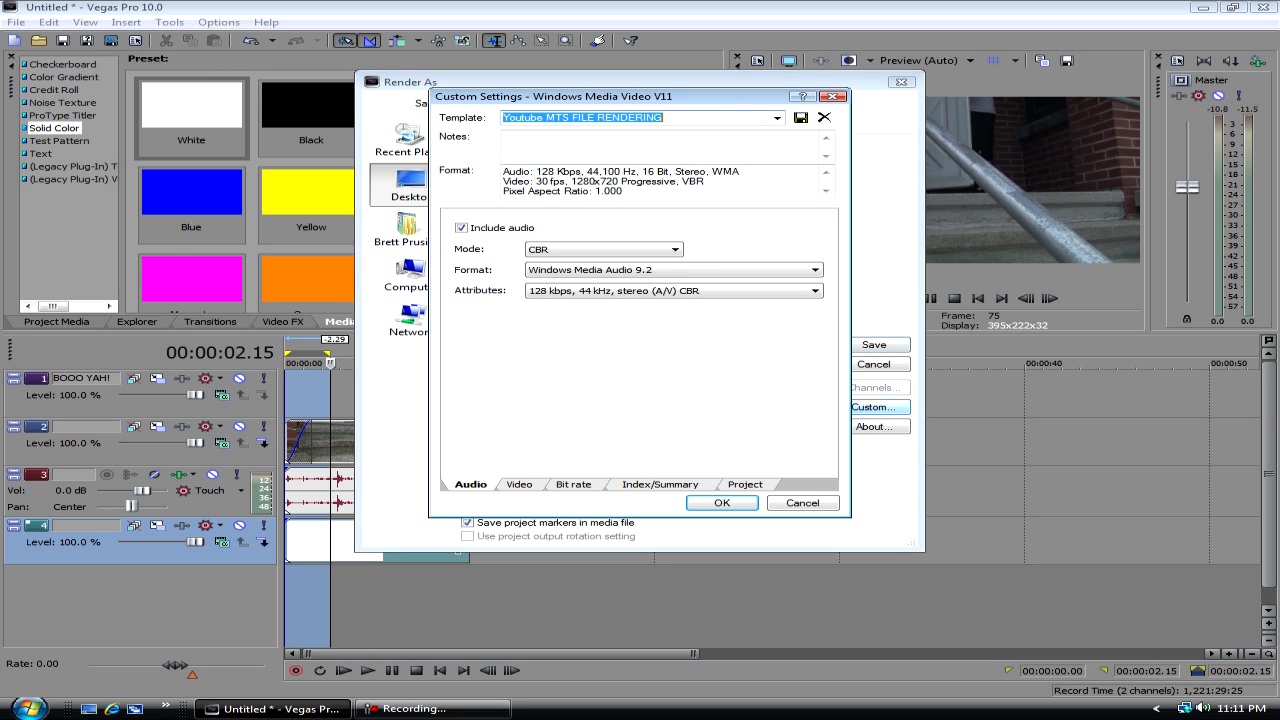
{"action": "left_click", "coordinate": [604, 250]}
{"action": "left_click", "coordinate": [604, 250]}
{"action": "left_click", "coordinate": [604, 250]}
{"action": "left_click", "coordinate": [604, 262]}
{"action": "left_click", "coordinate": [519, 484]}
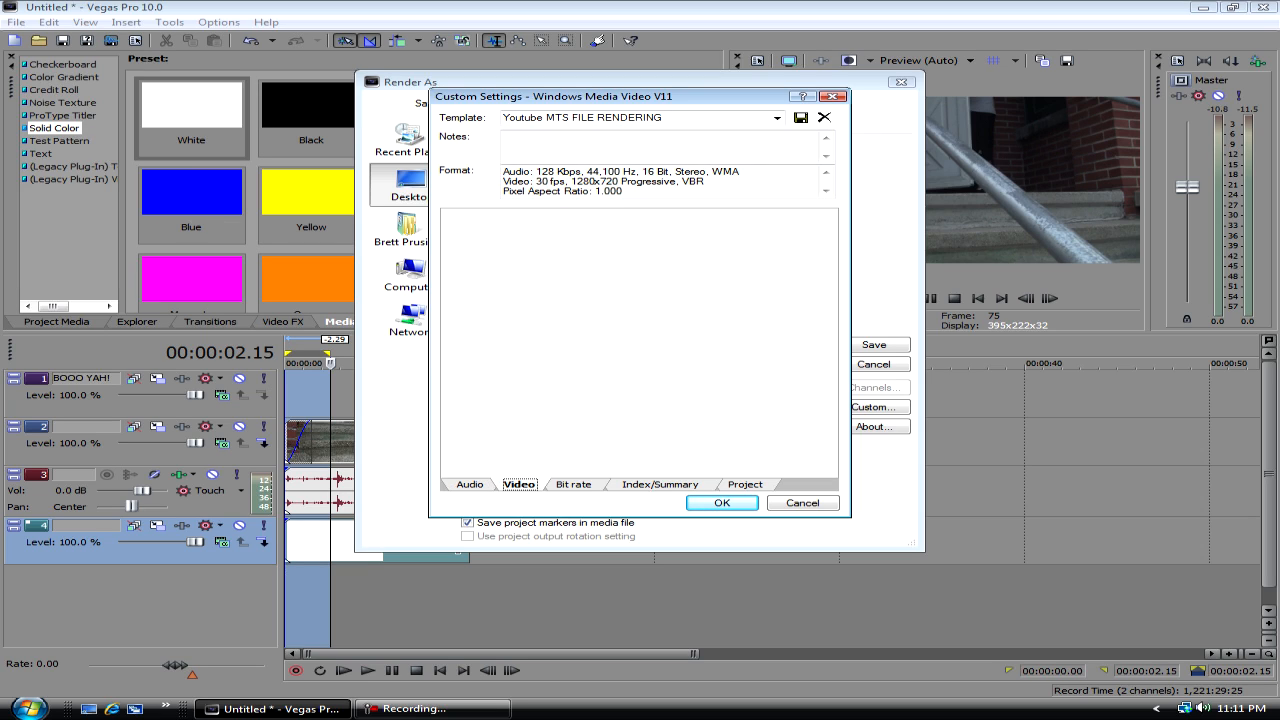
{"action": "mouse_move", "coordinate": [732, 379]}
{"action": "left_mouse_down"}
{"action": "mouse_move", "coordinate": [557, 379]}
{"action": "mouse_move", "coordinate": [732, 379]}
{"action": "left_mouse_up"}
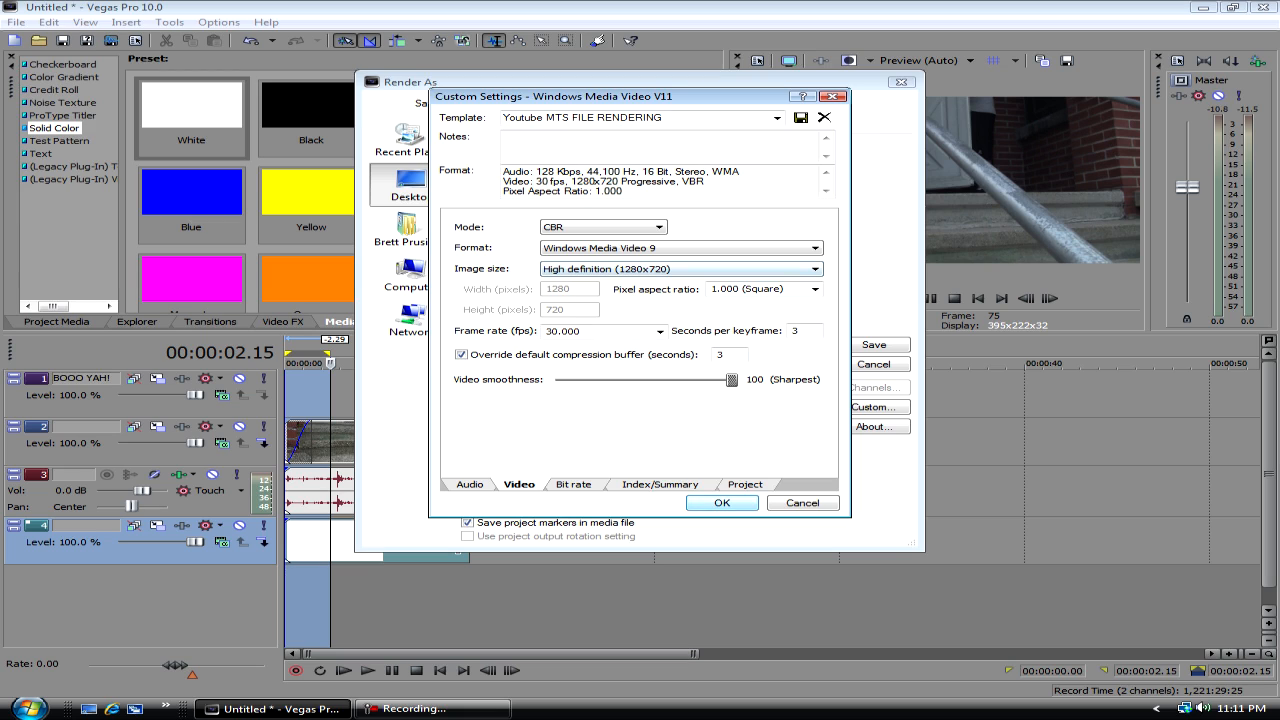
{"action": "left_click", "coordinate": [680, 269]}
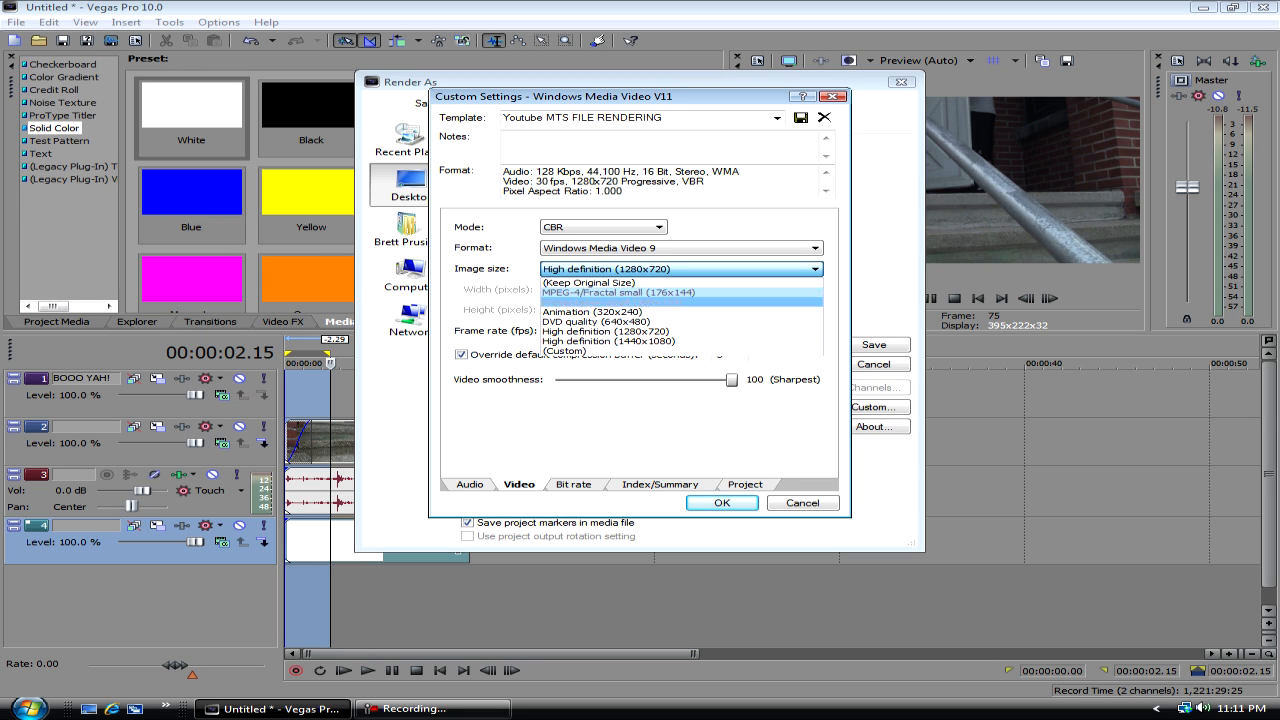
{"action": "left_click", "coordinate": [664, 440]}
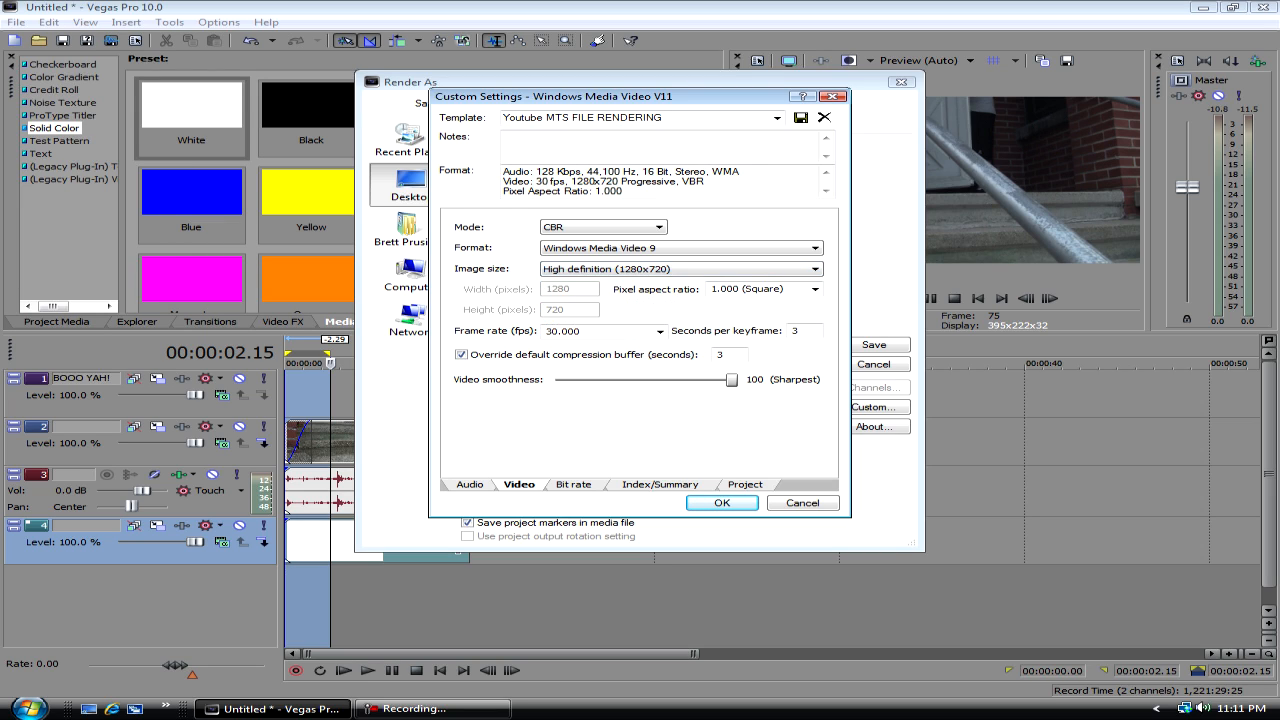
{"action": "left_click", "coordinate": [660, 485]}
{"action": "left_click", "coordinate": [670, 311]}
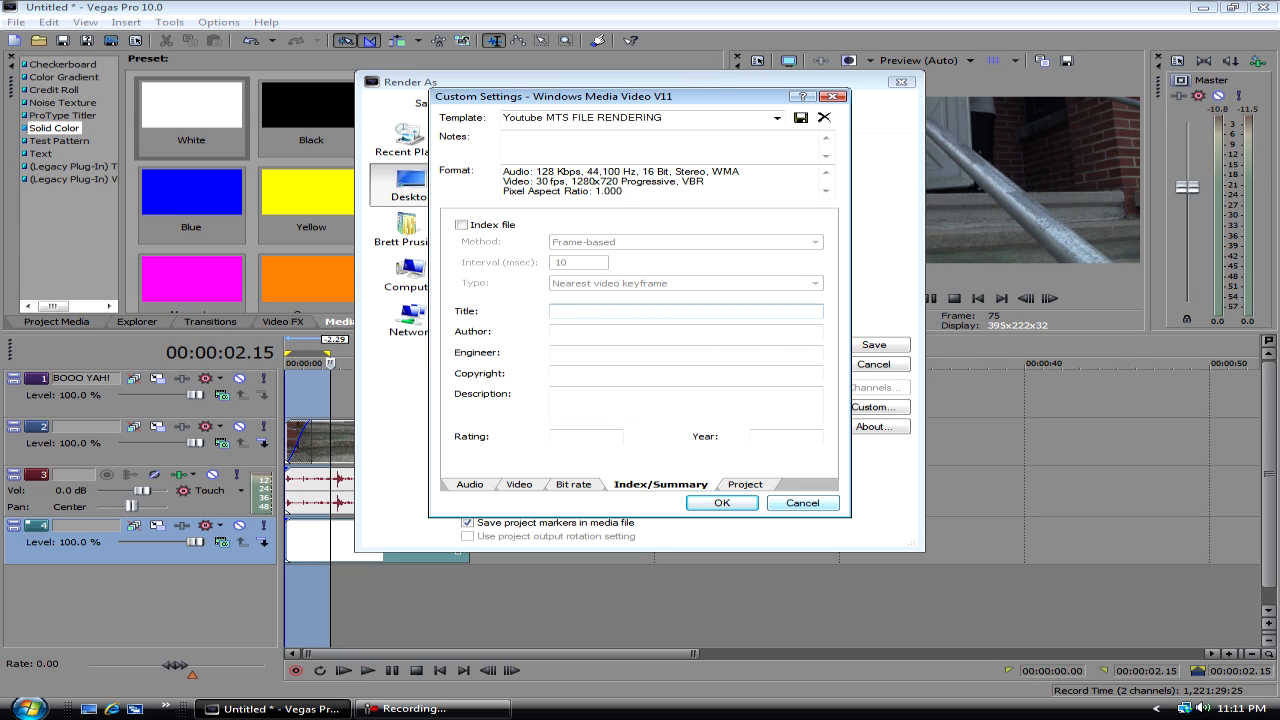
{"action": "left_click", "coordinate": [680, 403]}
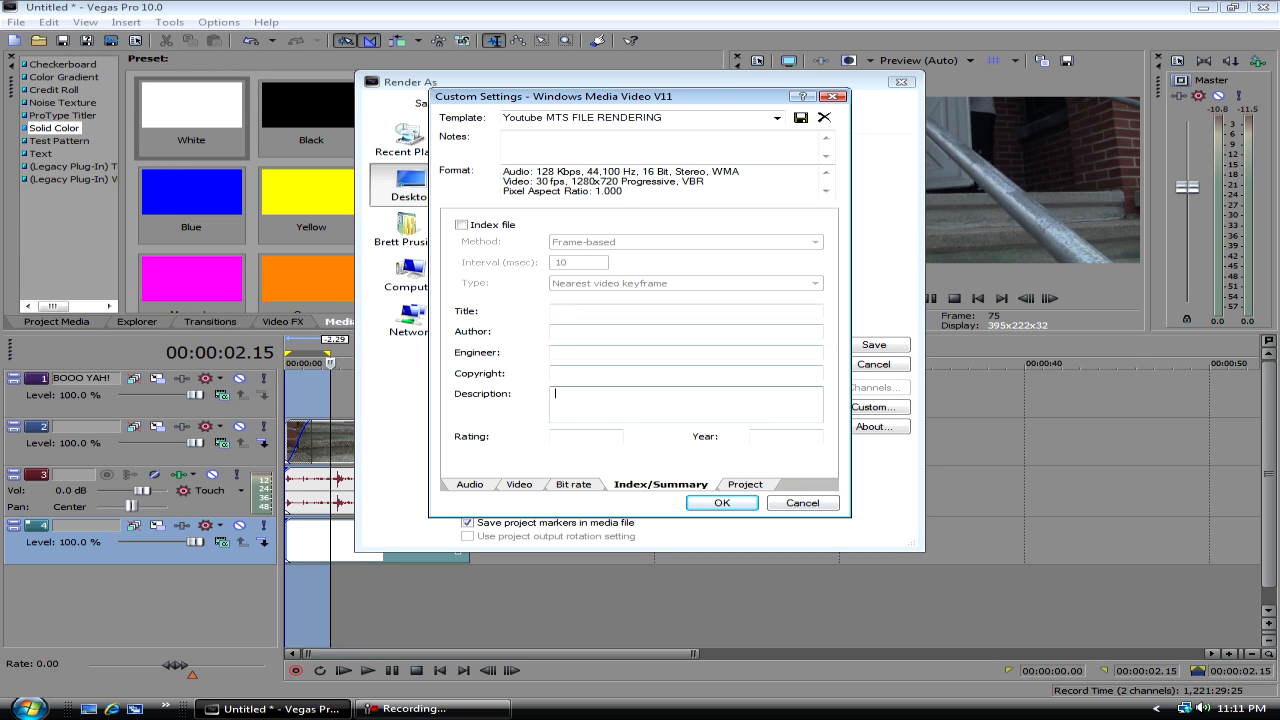
- Choose Best as the template's video rendering quality, accept the custom settings, and cancel the render
{"action": "left_click", "coordinate": [745, 484]}
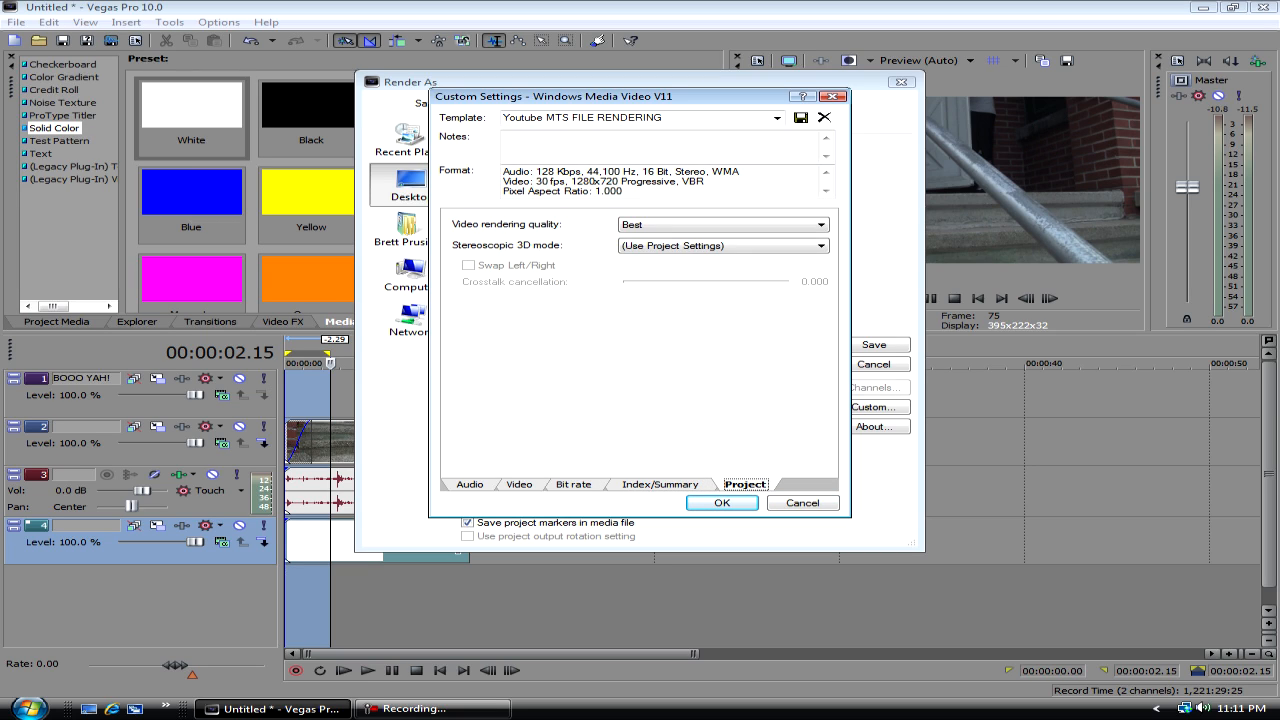
{"action": "left_click", "coordinate": [724, 225]}
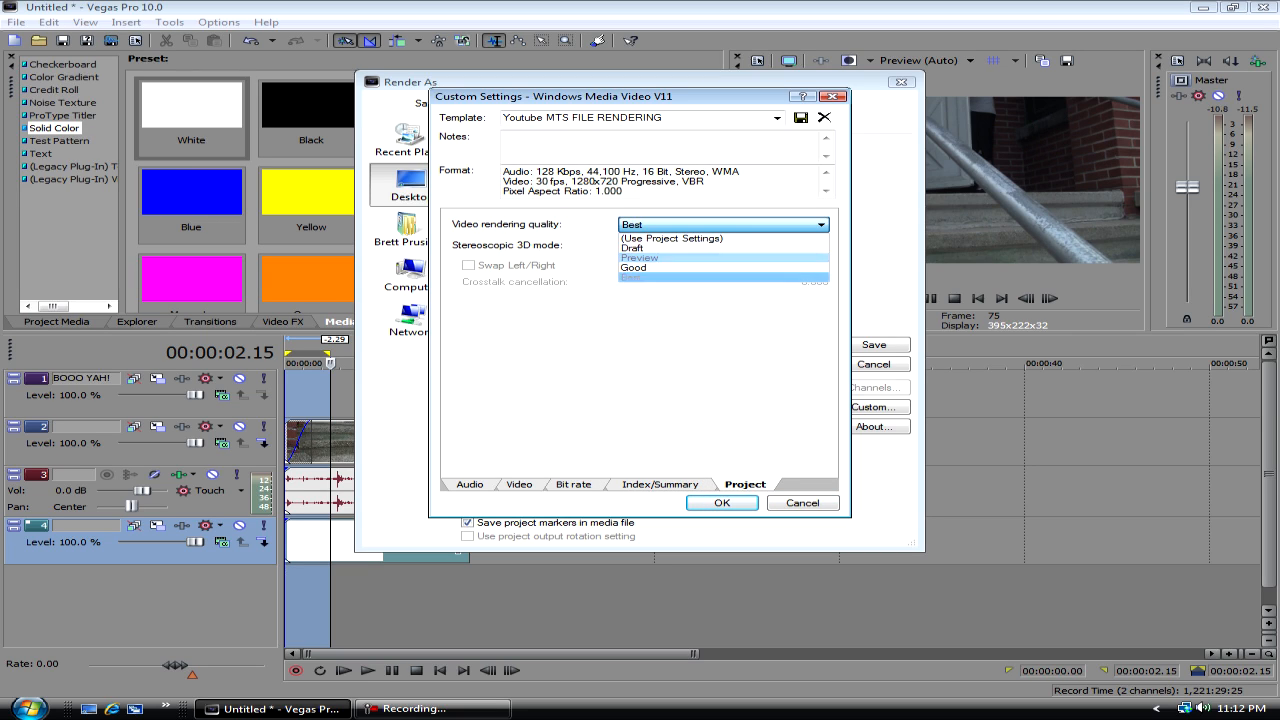
{"action": "left_click", "coordinate": [722, 278]}
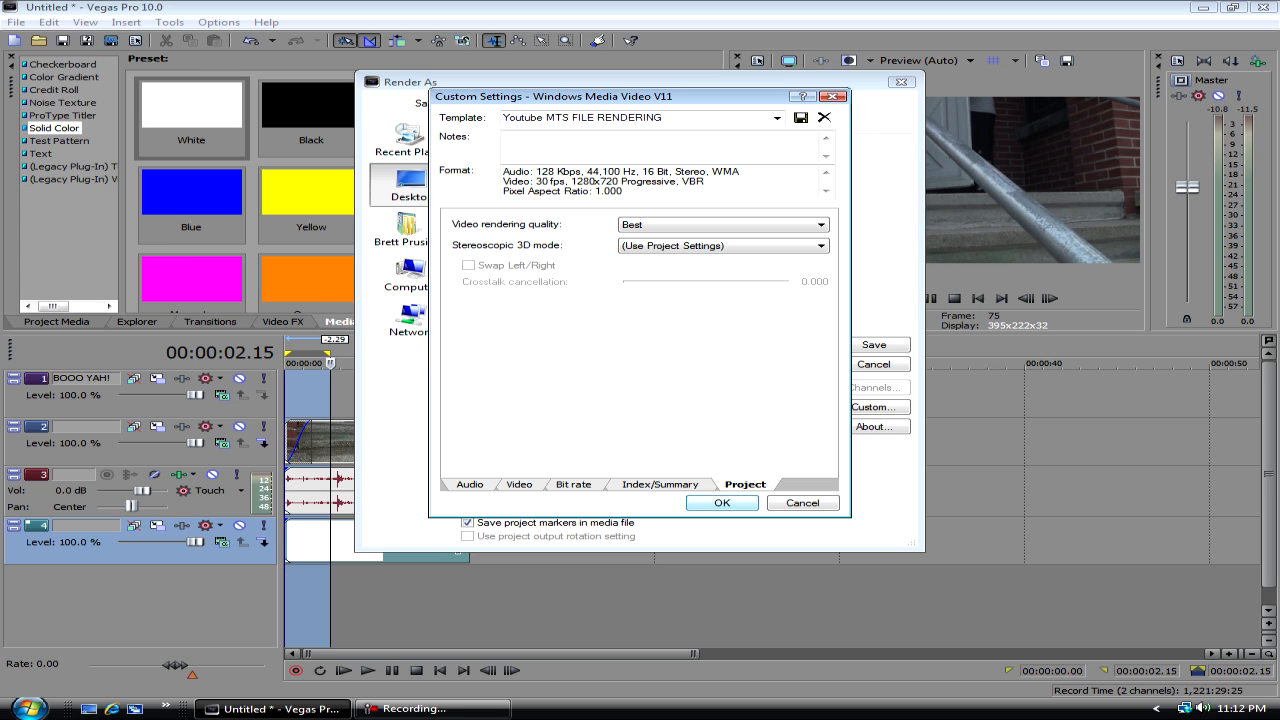
{"action": "left_click", "coordinate": [722, 503]}
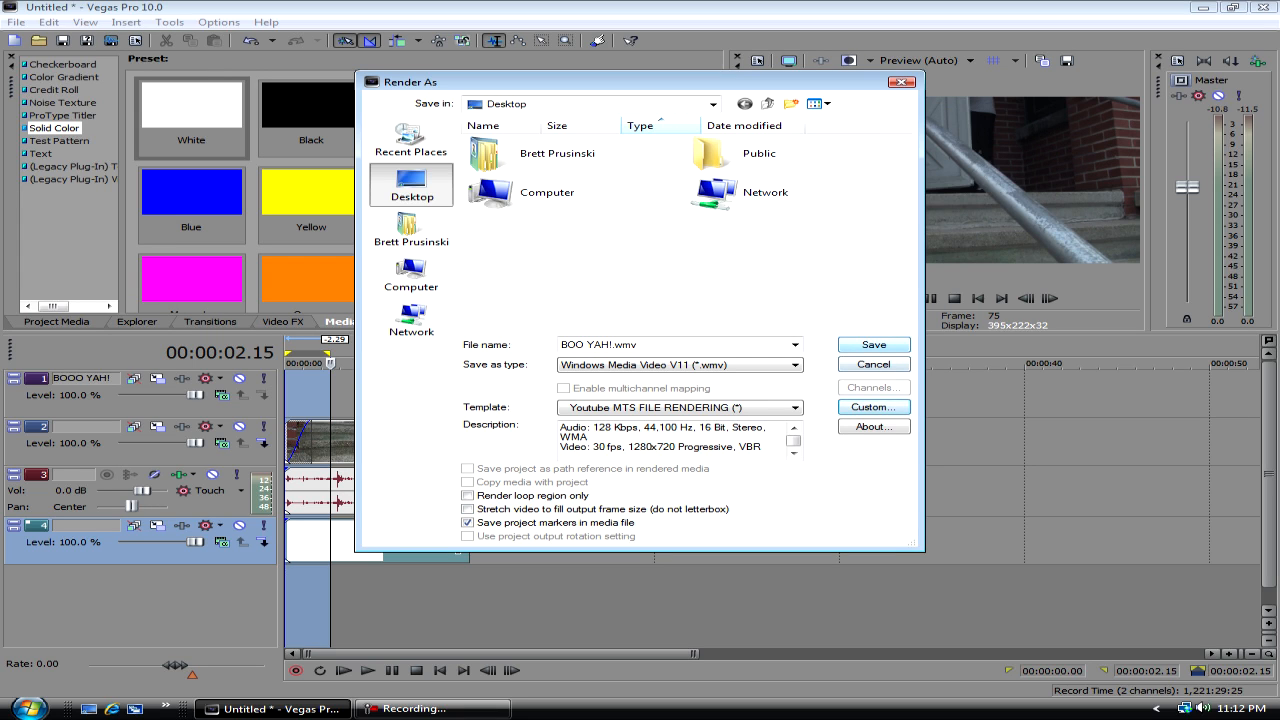
{"action": "left_click", "coordinate": [873, 365]}
- Select the 00094 video event and scrub the playhead back from 6 seconds to about 2 seconds
{"action": "left_click", "coordinate": [288, 436]}
{"action": "left_click", "coordinate": [395, 436]}
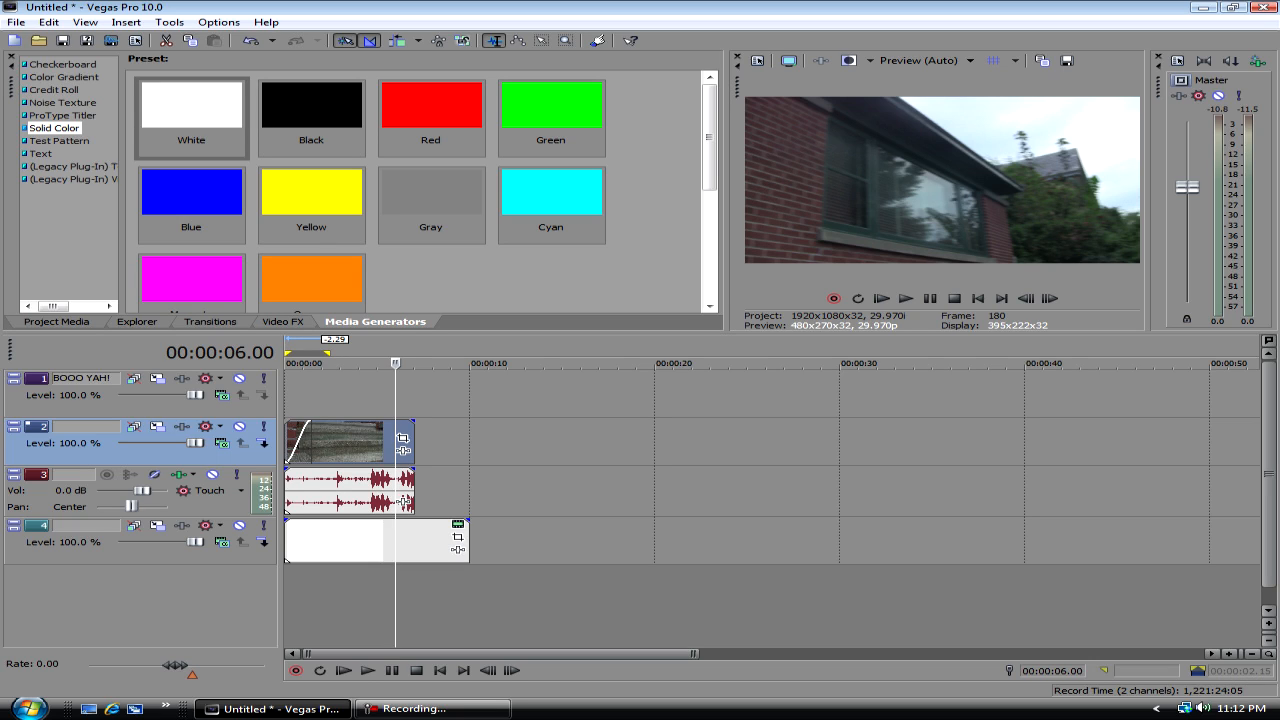
{"action": "left_click_drag", "start_coordinate": [395, 363], "coordinate": [324, 363]}
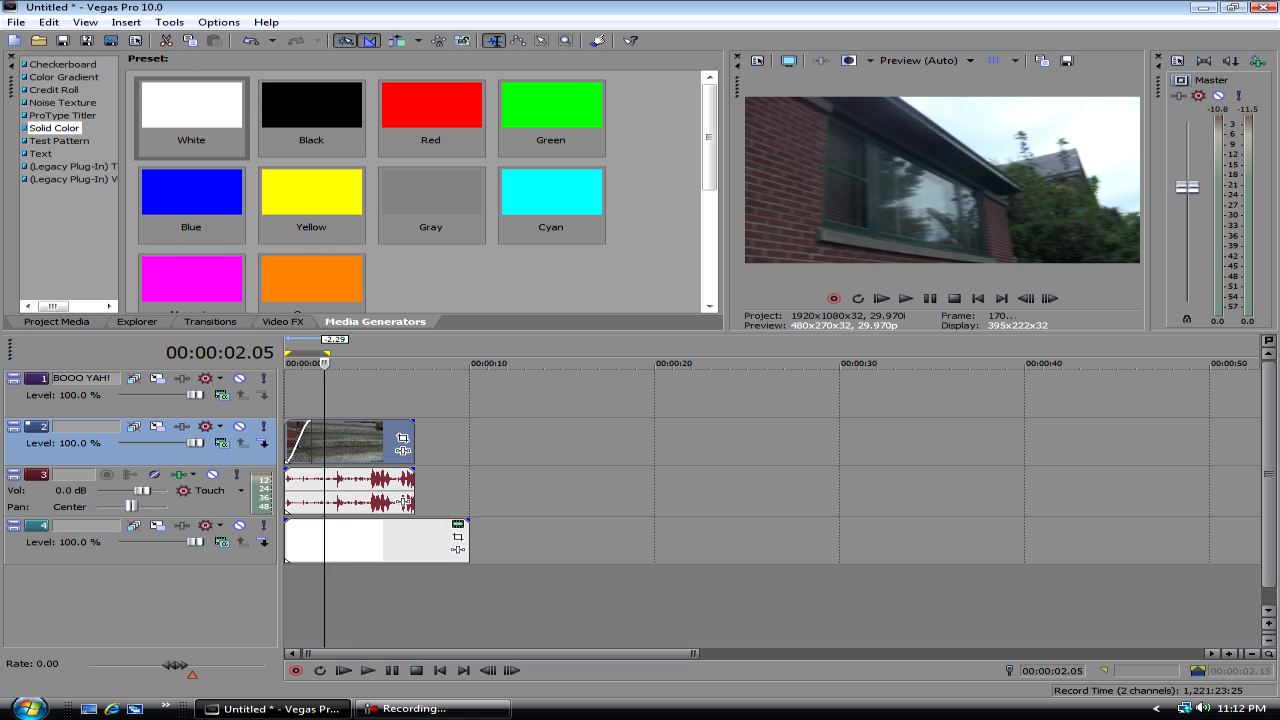